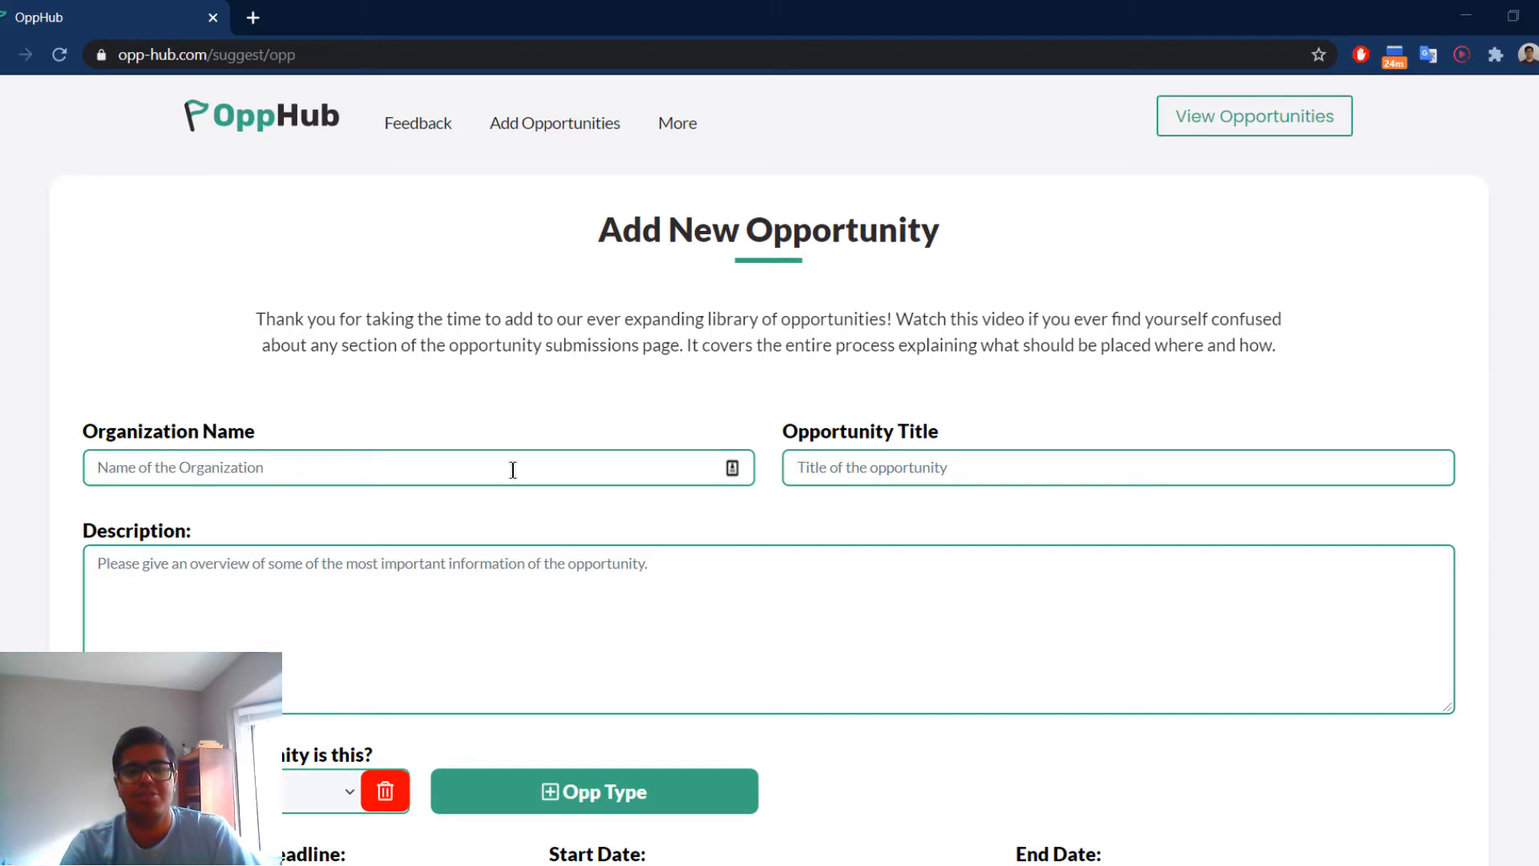
# Enter "OppHub" as the organization name in the new opportunity form.
pyautogui.scroll(-8, 513, 470)
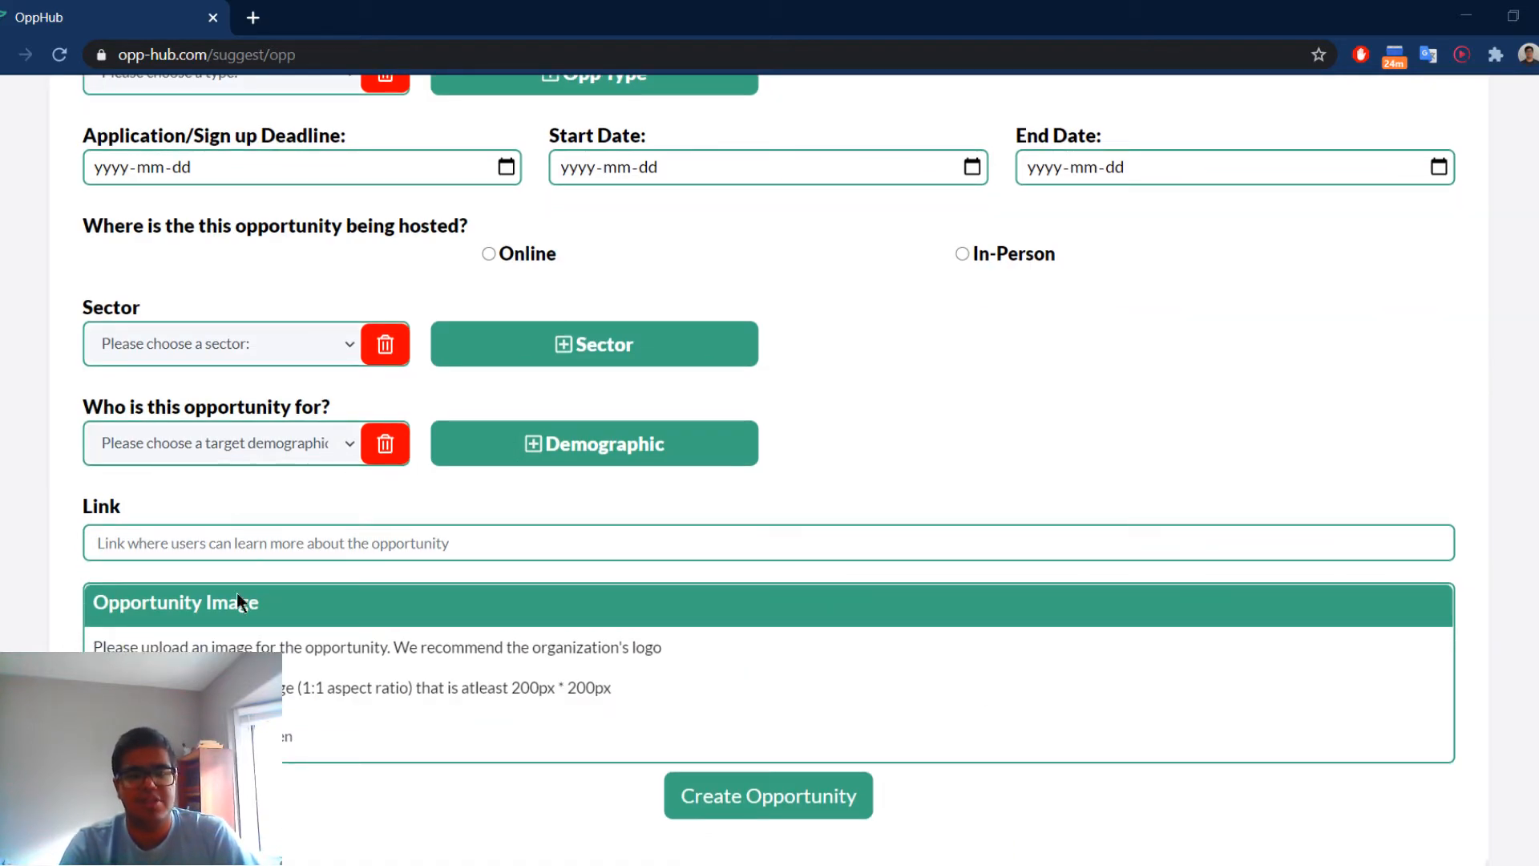
pyautogui.scroll(7, 284, 730)
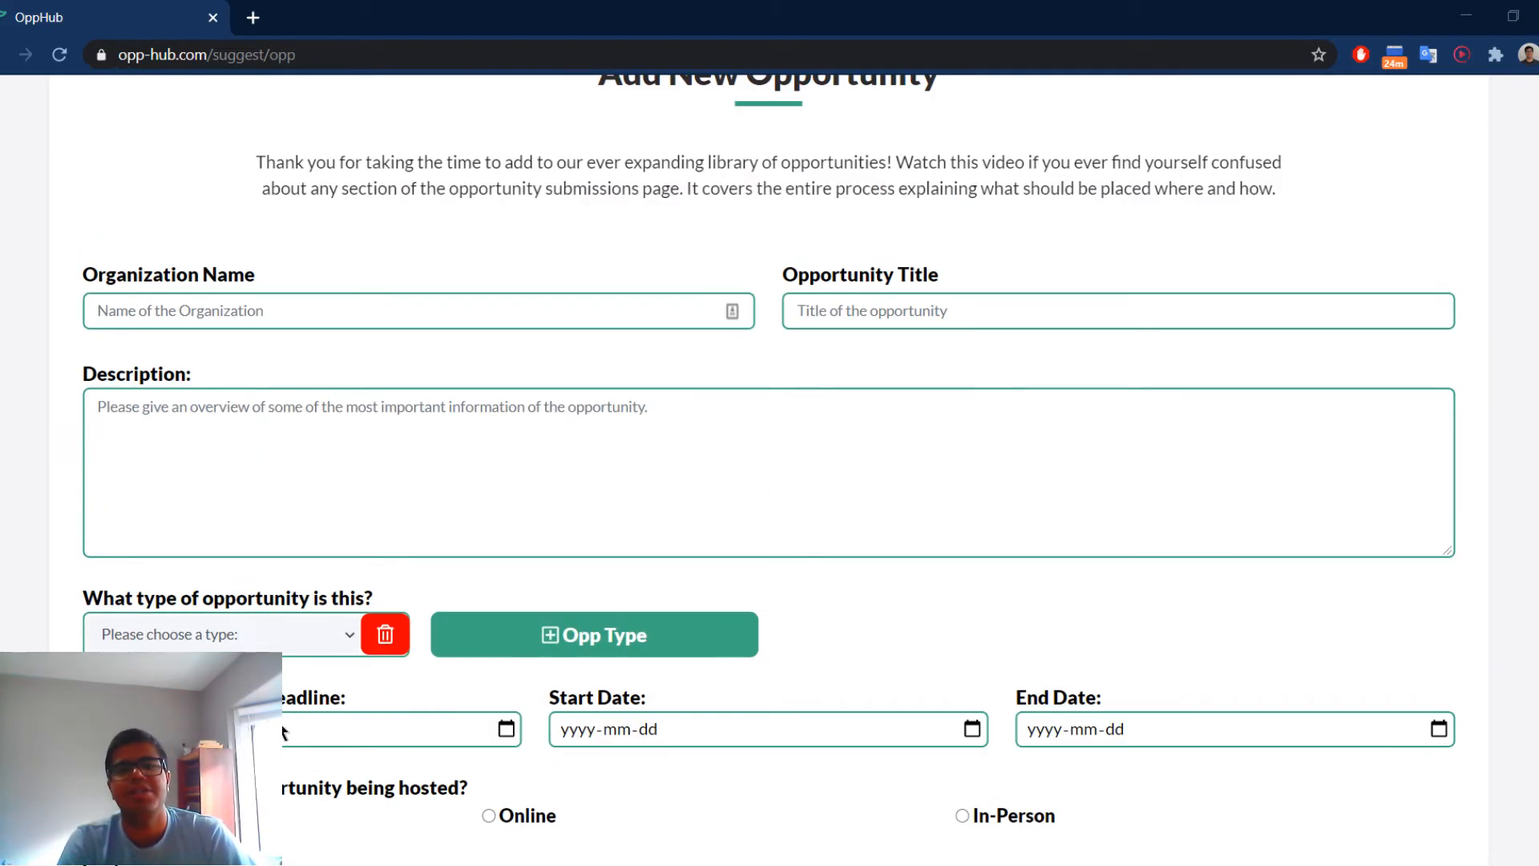
pyautogui.scroll(2, 284, 731)
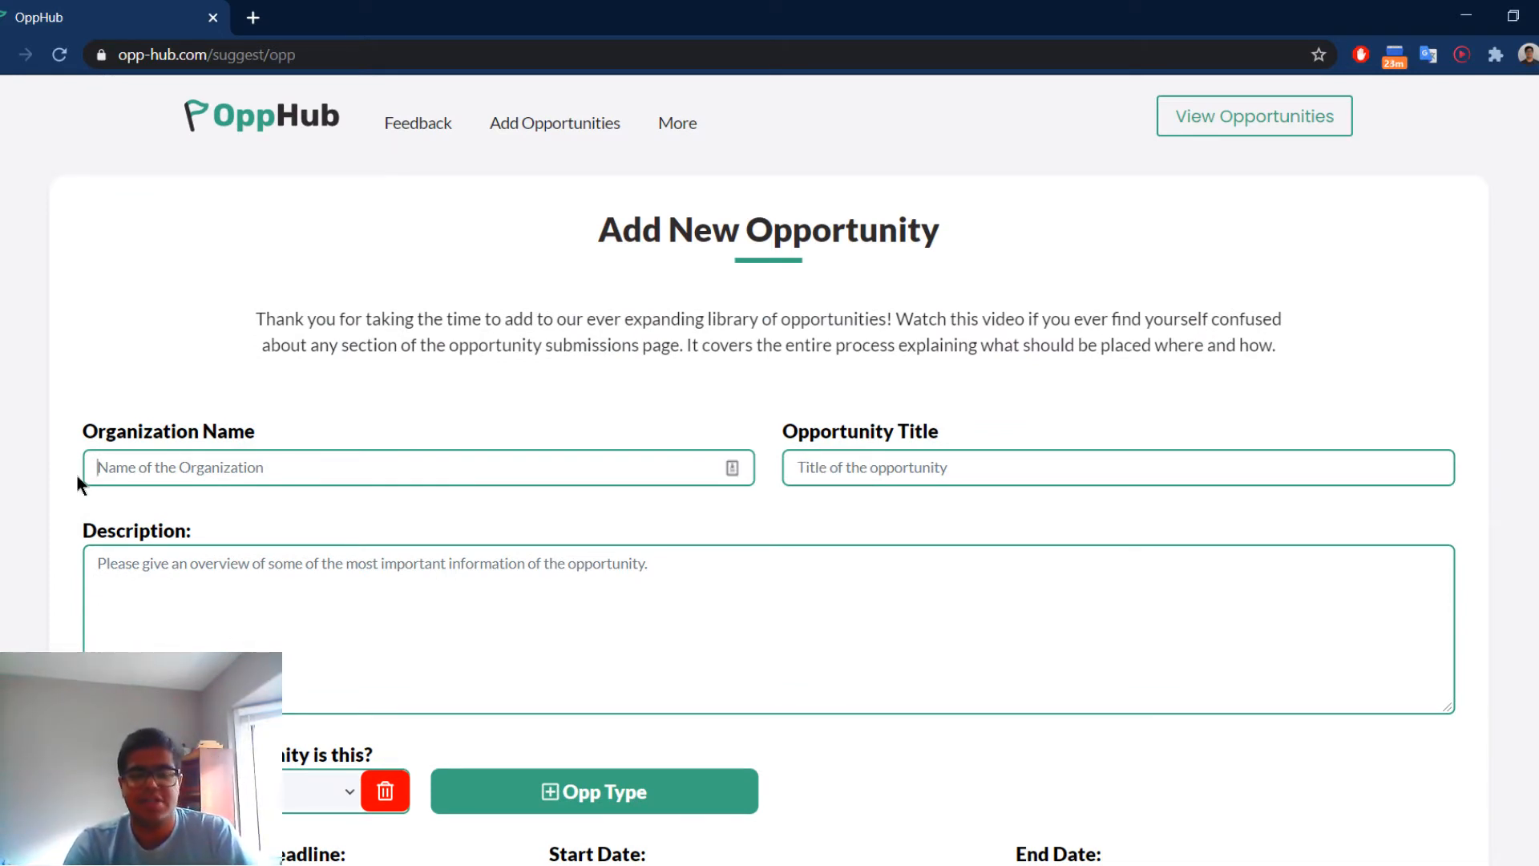
pyautogui.click(211, 465)
pyautogui.write('OppHub')
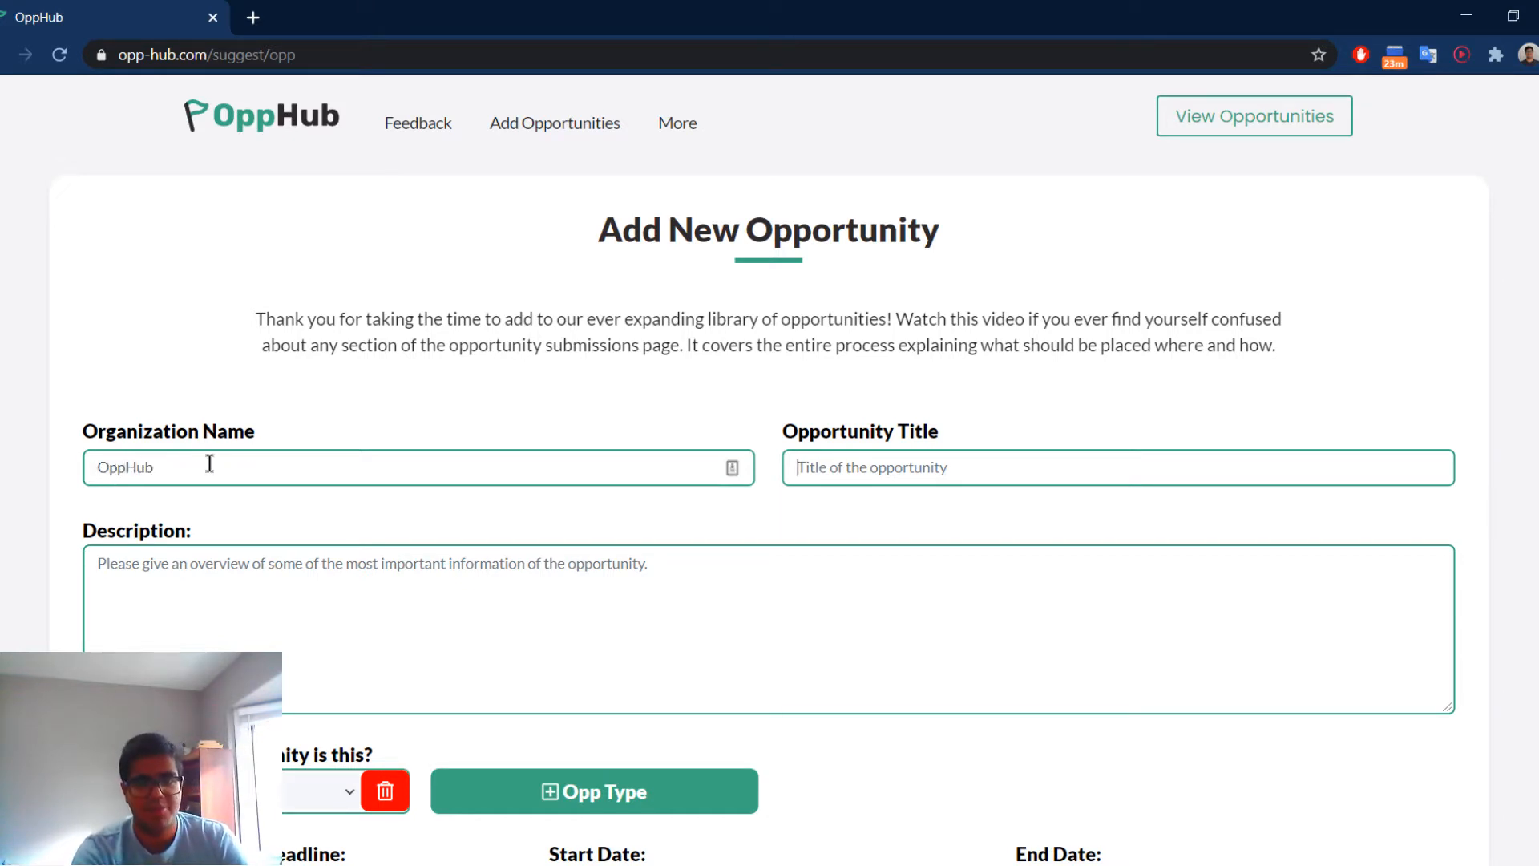
# Set the opportunity title to "Testing", in sentence case rather than all capitals.
pyautogui.press('Tab')
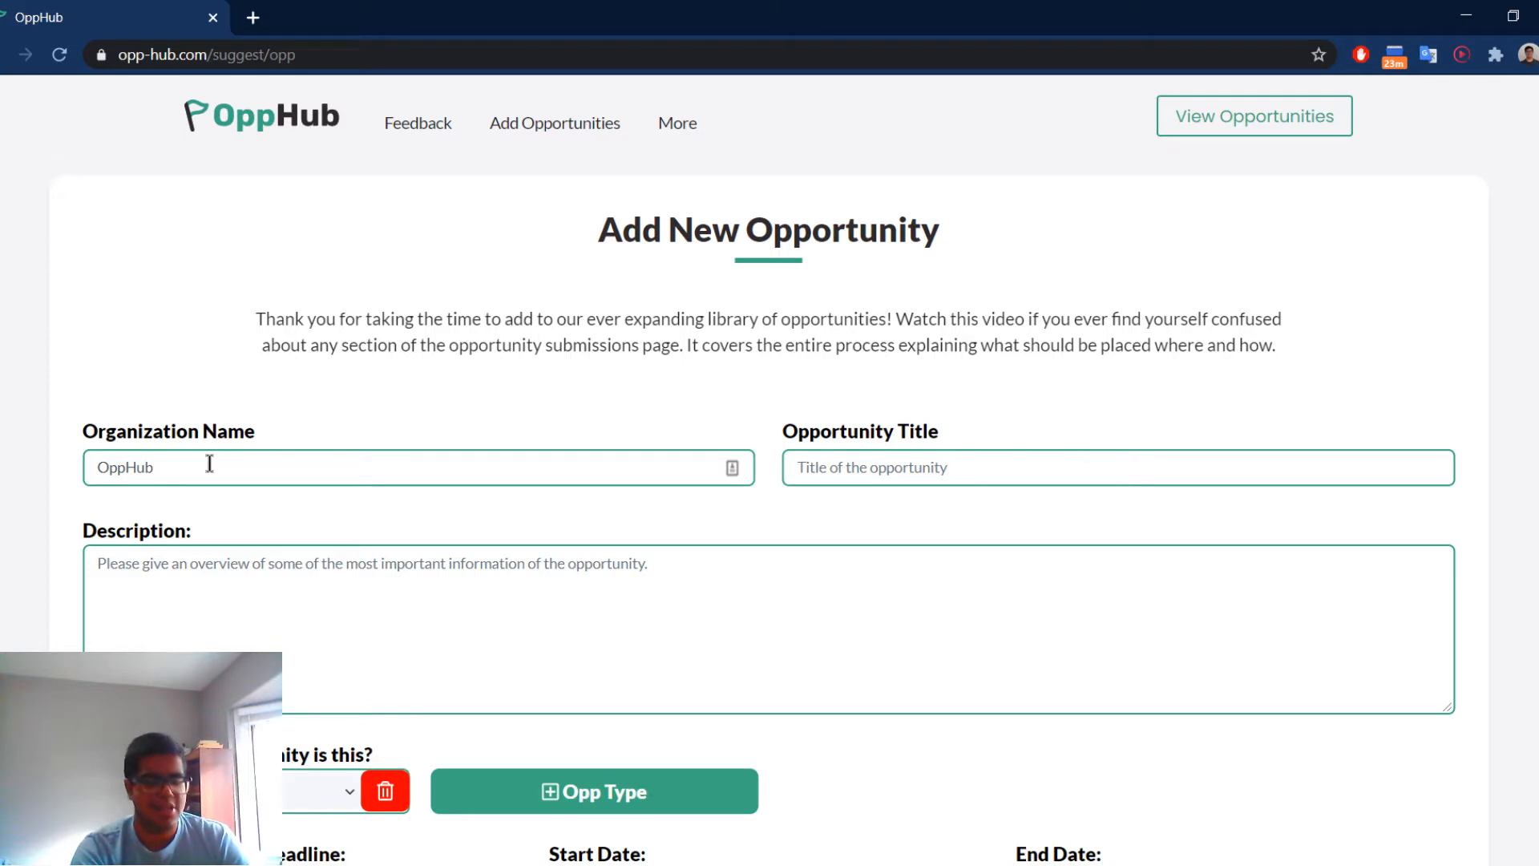
pyautogui.write('TESTING')
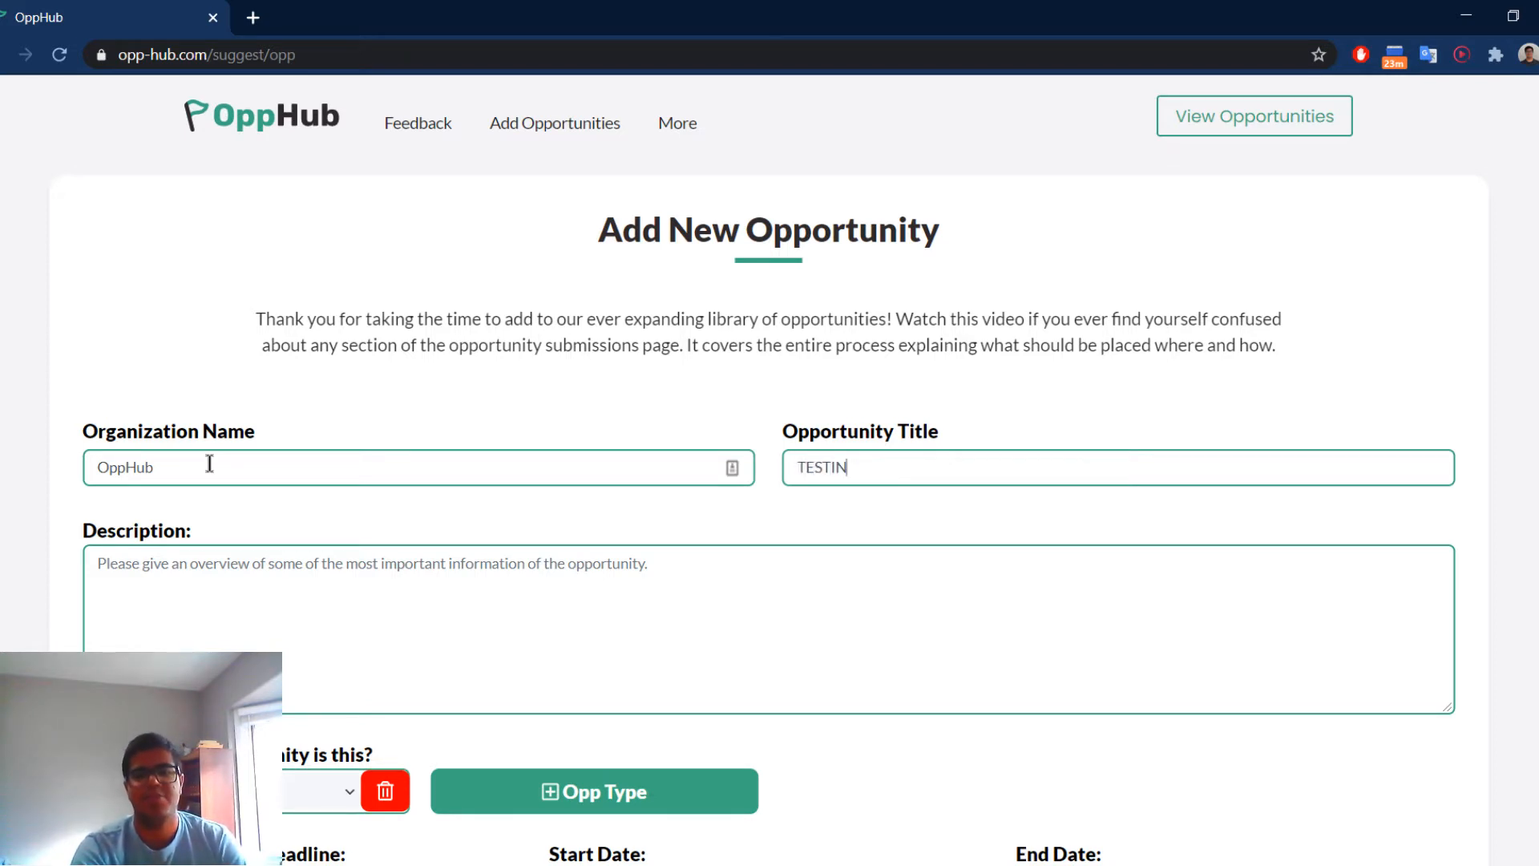
pyautogui.press('BackSpace')
pyautogui.press('BackSpace')
pyautogui.press('BackSpace')
pyautogui.press('BackSpace')
pyautogui.press('BackSpace')
pyautogui.press('BackSpace')
pyautogui.press('BackSpace')
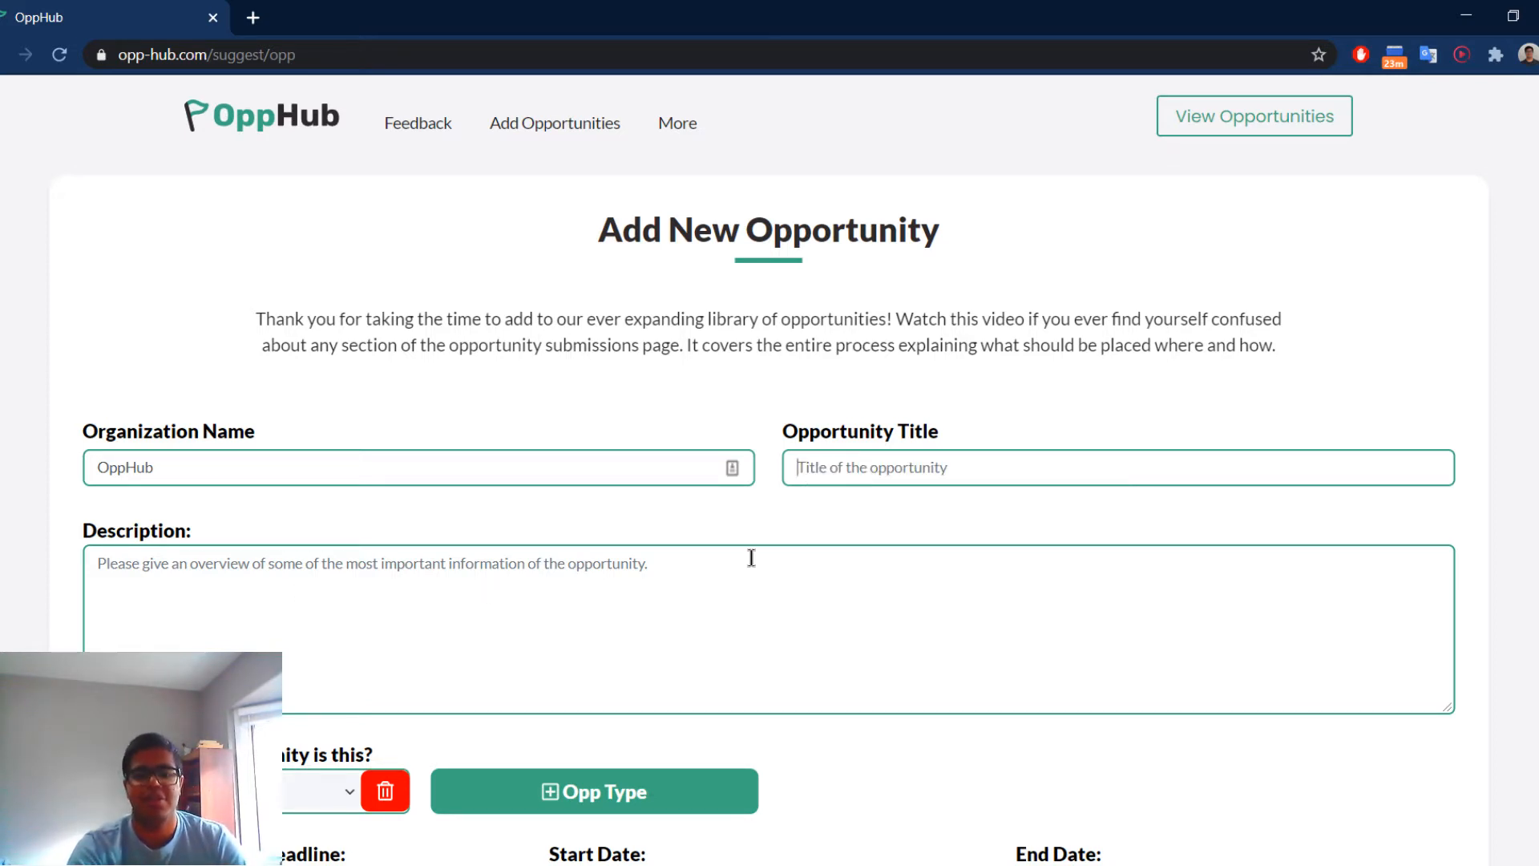
pyautogui.write('Testing')
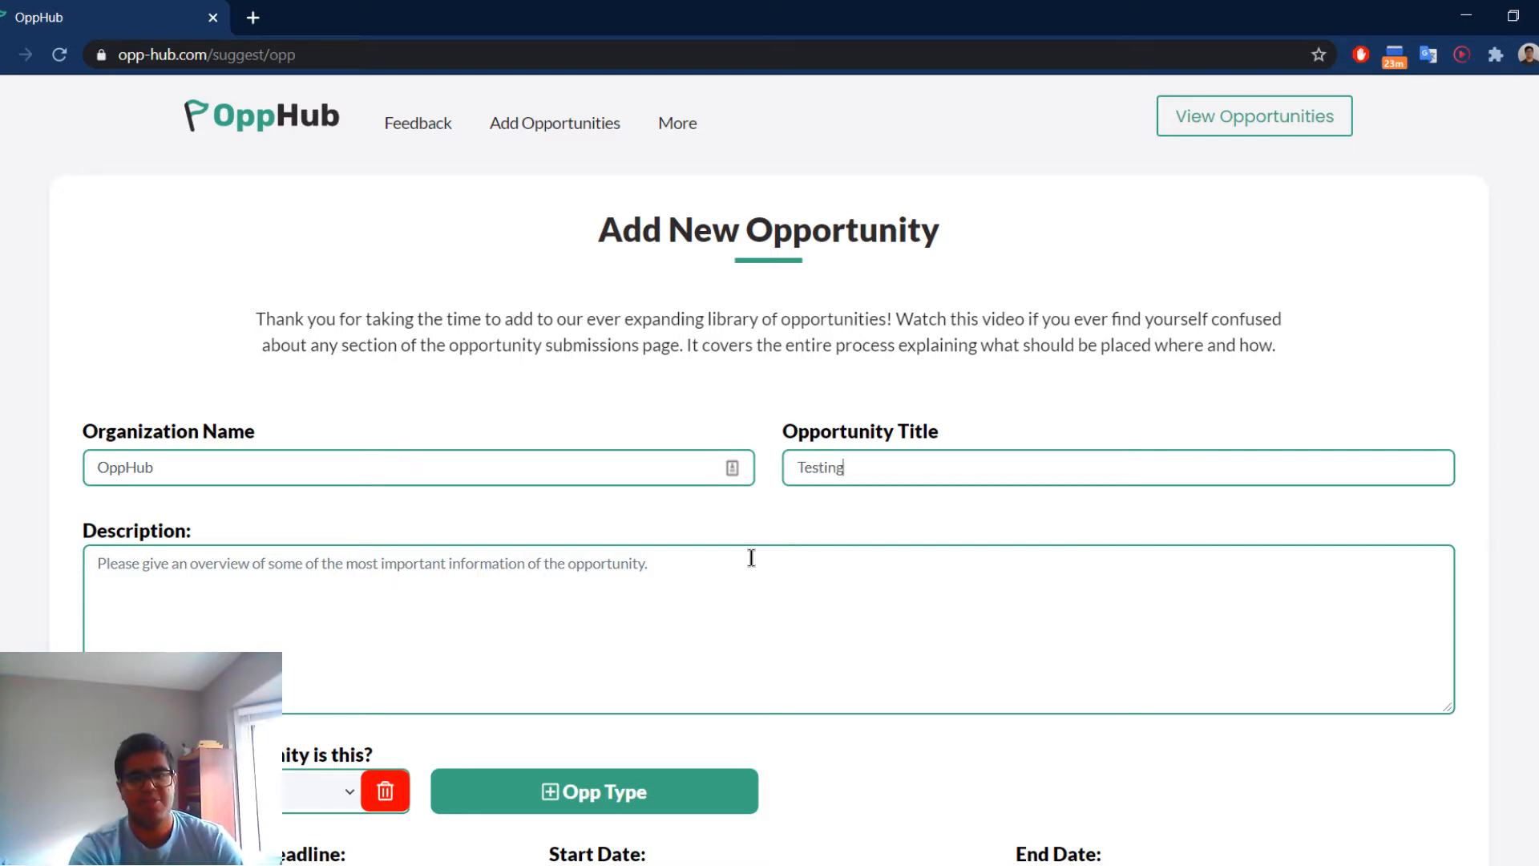
# Begin the opportunity description with the text "Put essneitonl info".
pyautogui.click(688, 610)
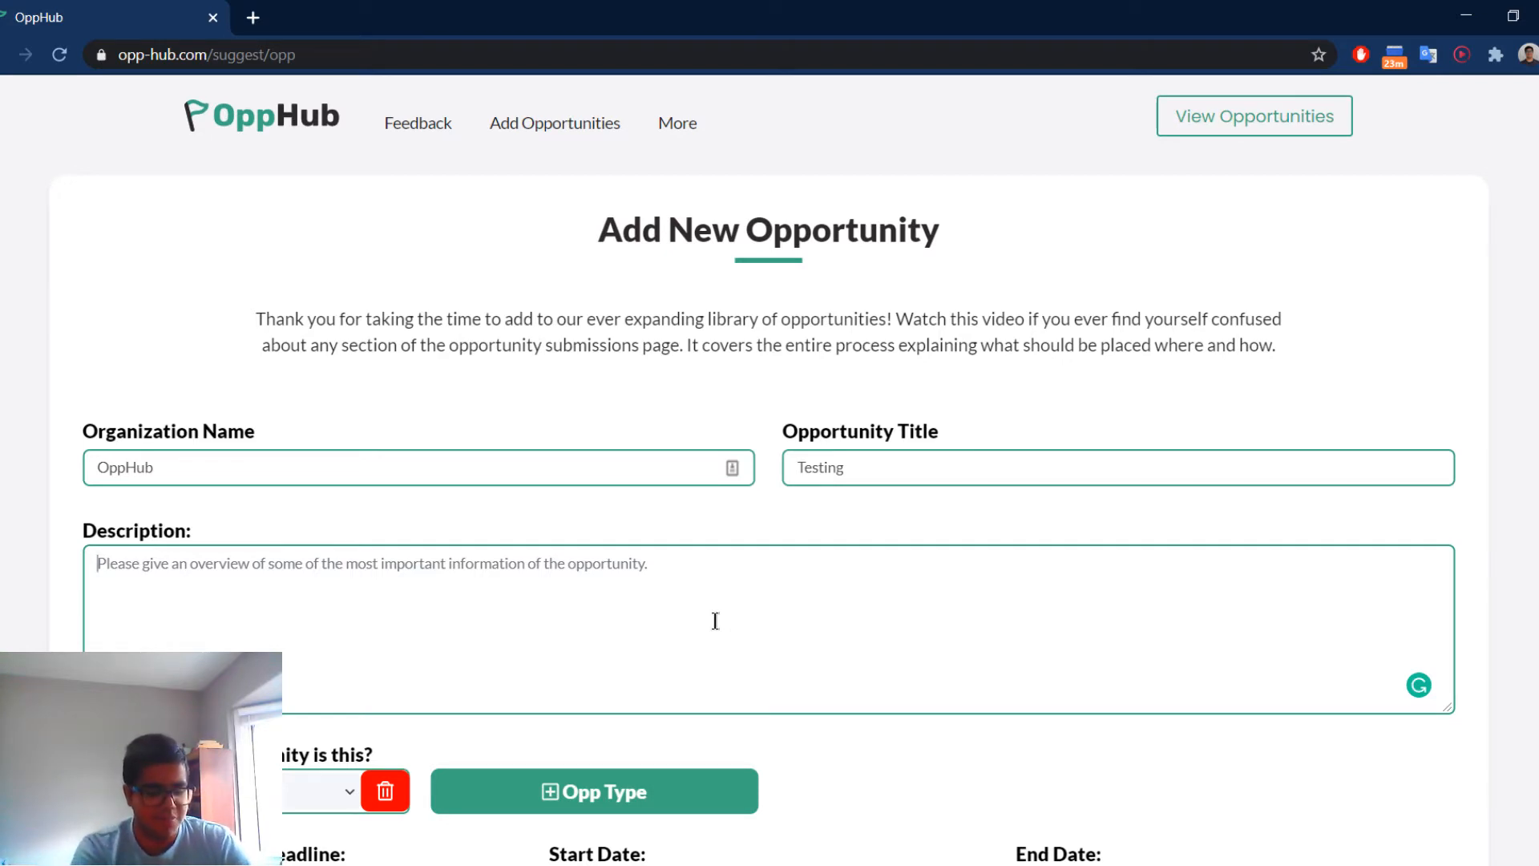
pyautogui.write('Put')
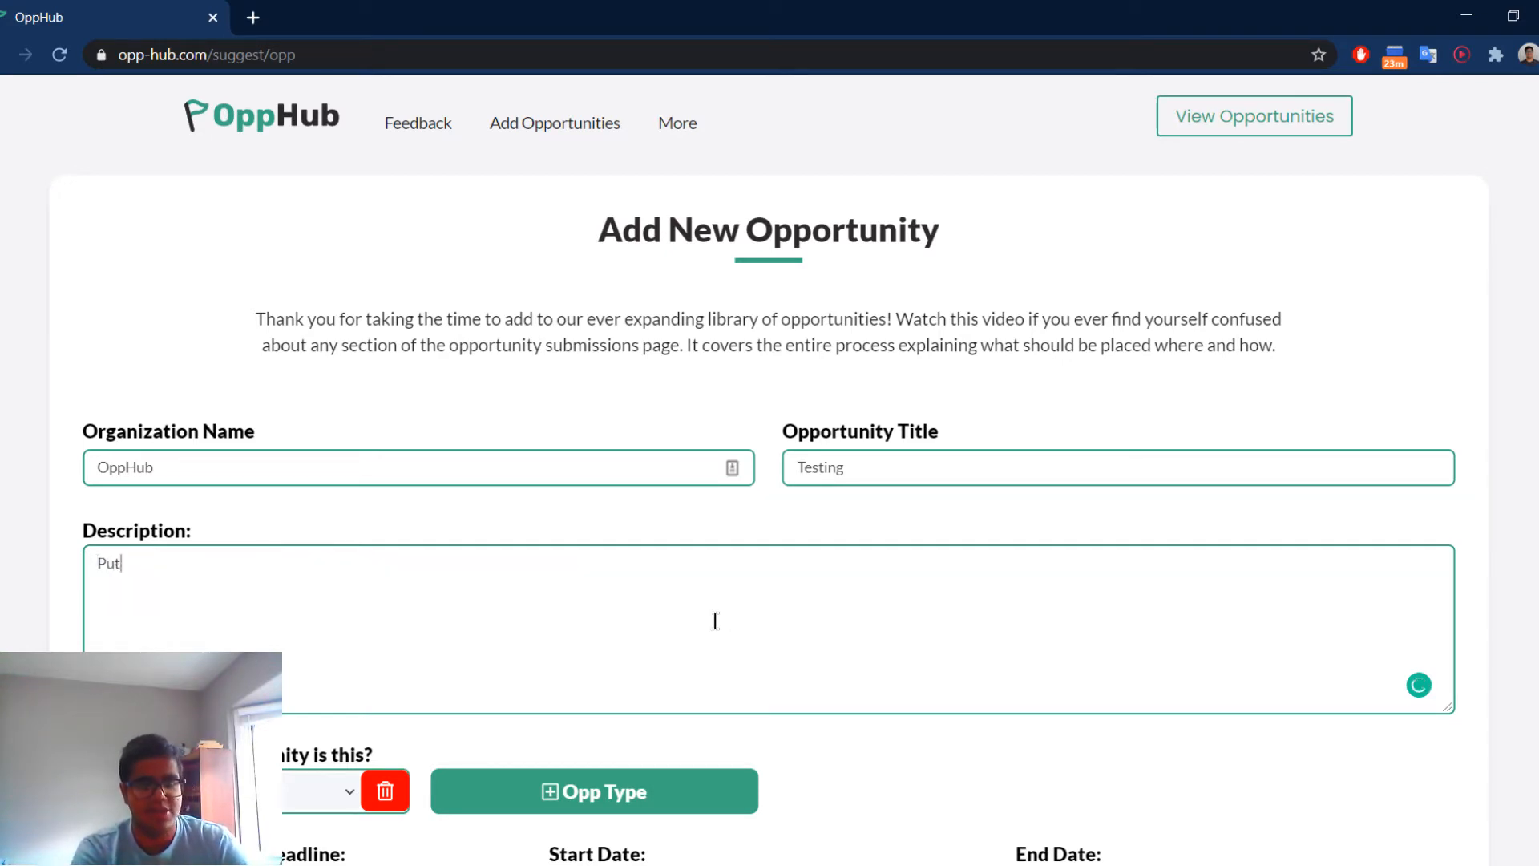
pyautogui.write(' essneitonl info')
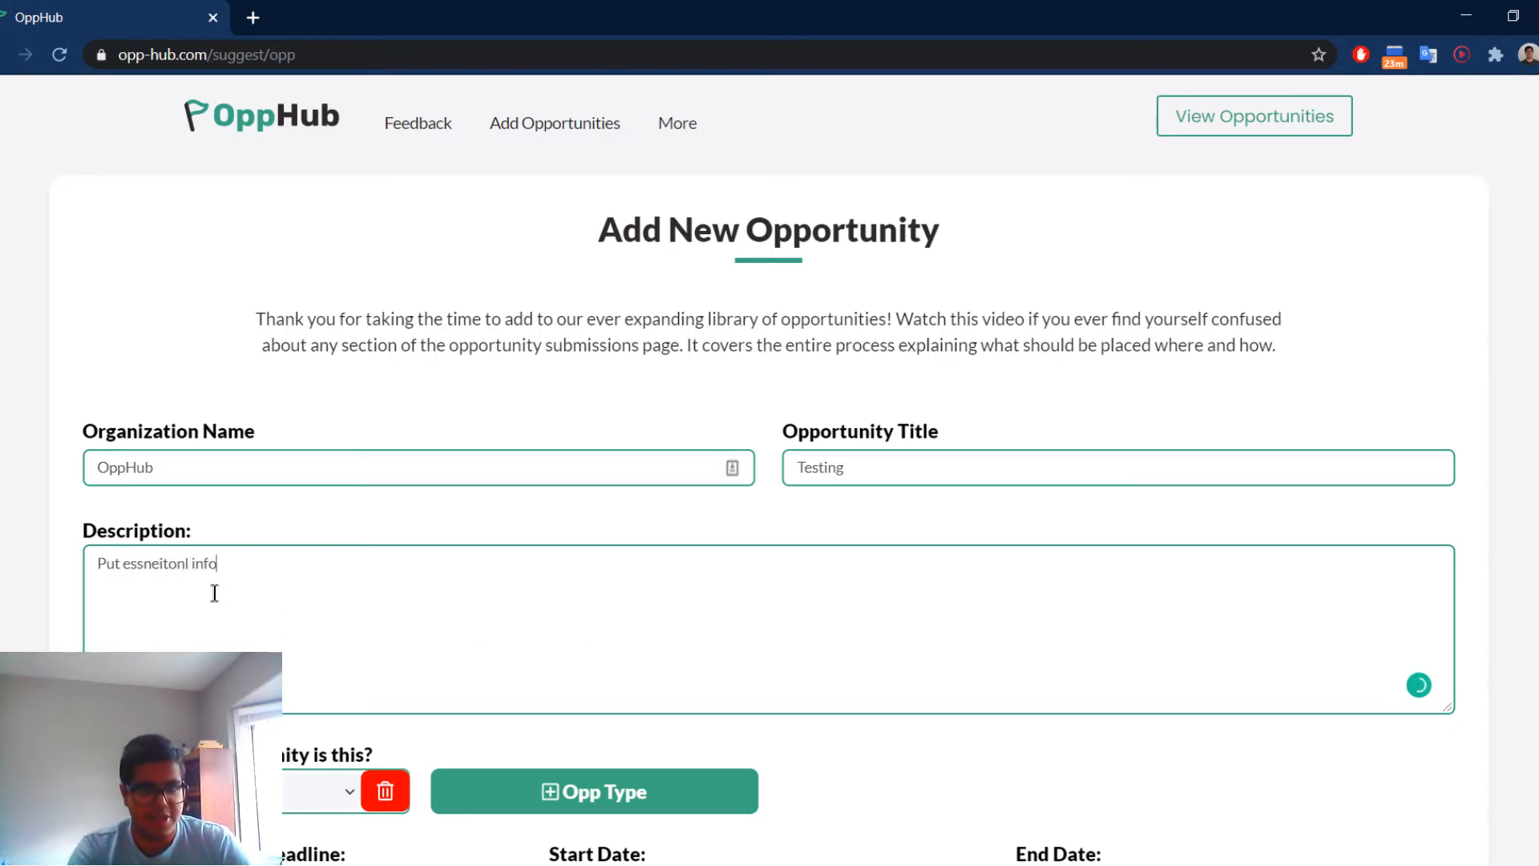
# Replace the misspelled second word of the description with "essential".
pyautogui.rightClick(155, 563)
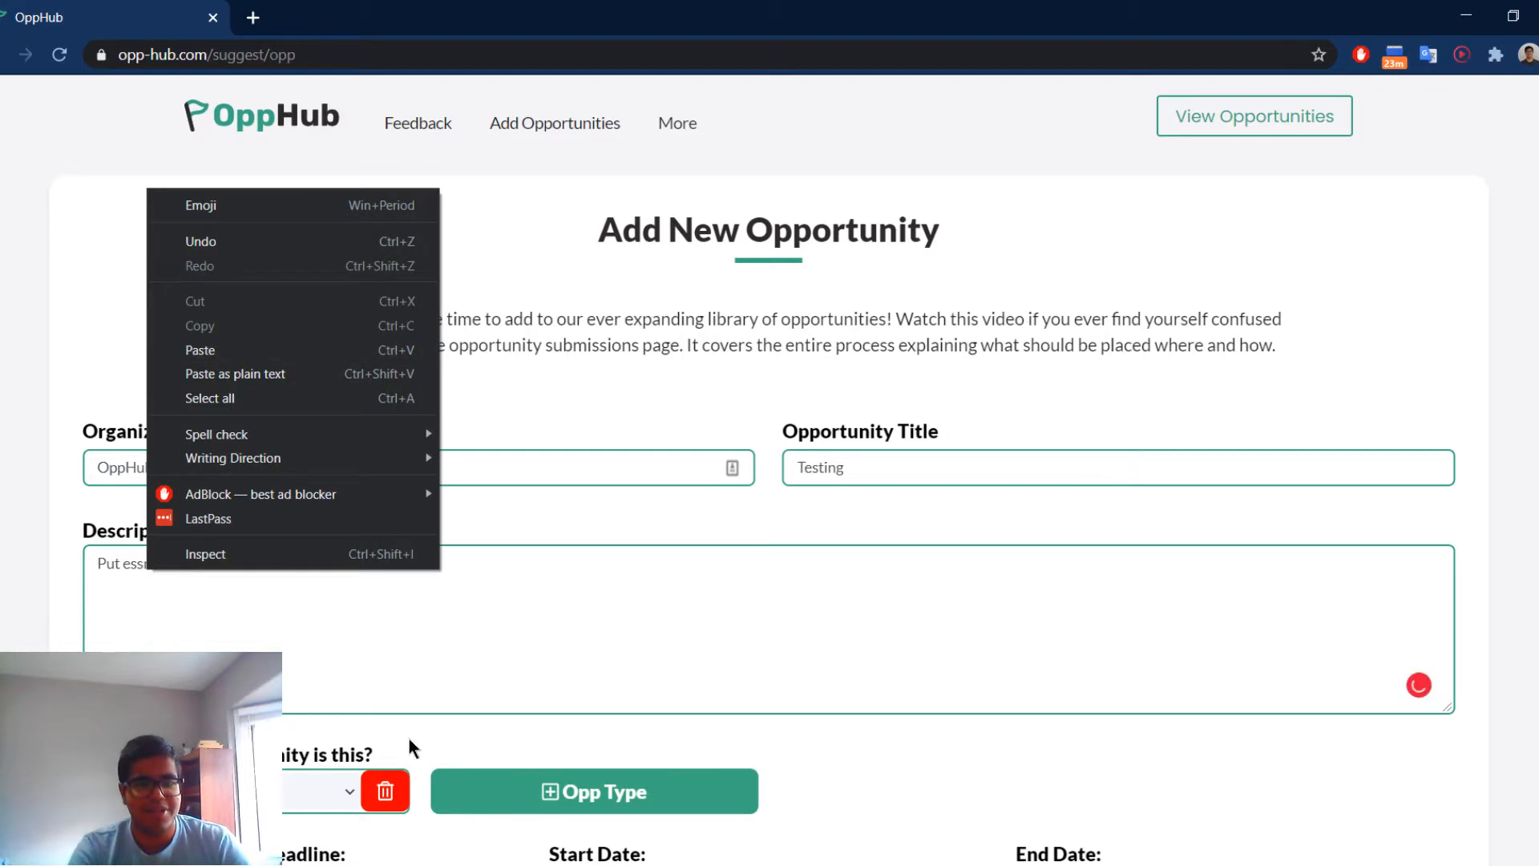
pyautogui.click(408, 737)
pyautogui.rightClick(180, 563)
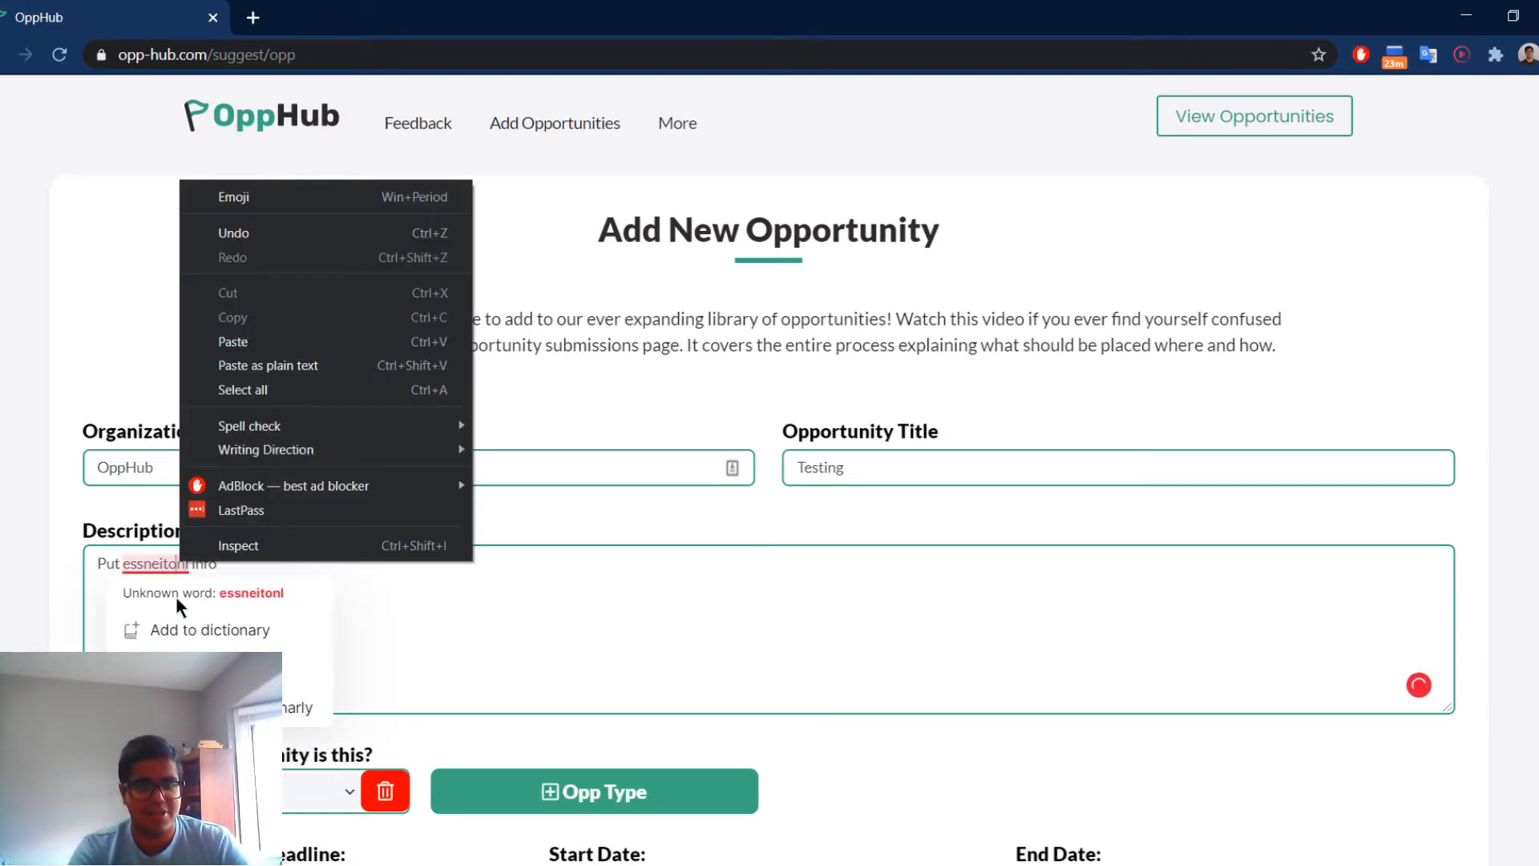
pyautogui.doubleClick(141, 564)
pyautogui.write('e')
pyautogui.write('ssentia')
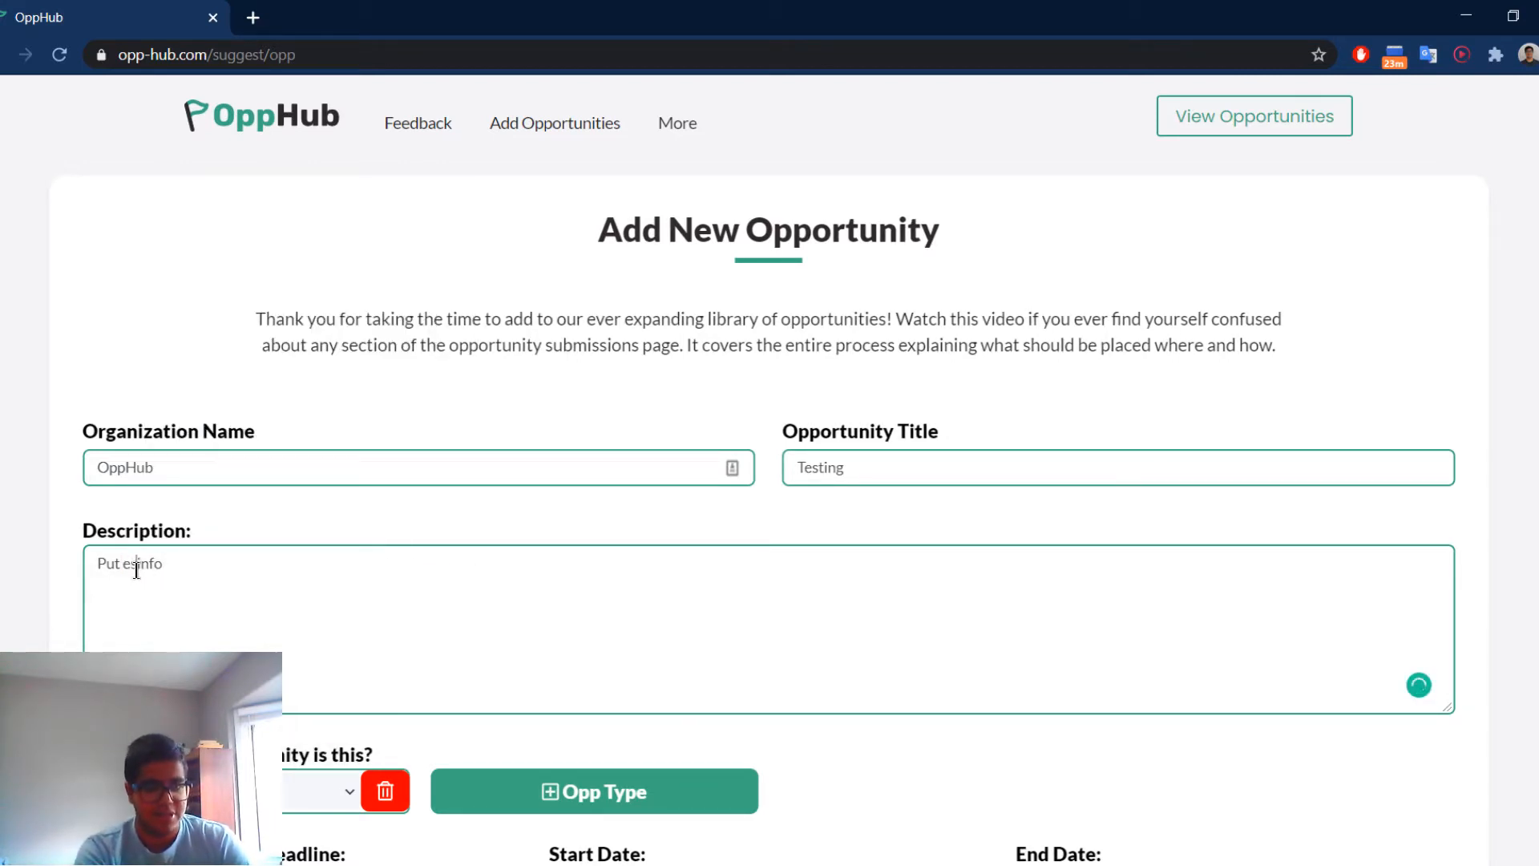
pyautogui.write('l')
# End the description's first sentence with a full stop and add the placeholder lines "sdfdsf" and "sdfsdfdsf" below it.
pyautogui.click(268, 585)
pyautogui.write('.')
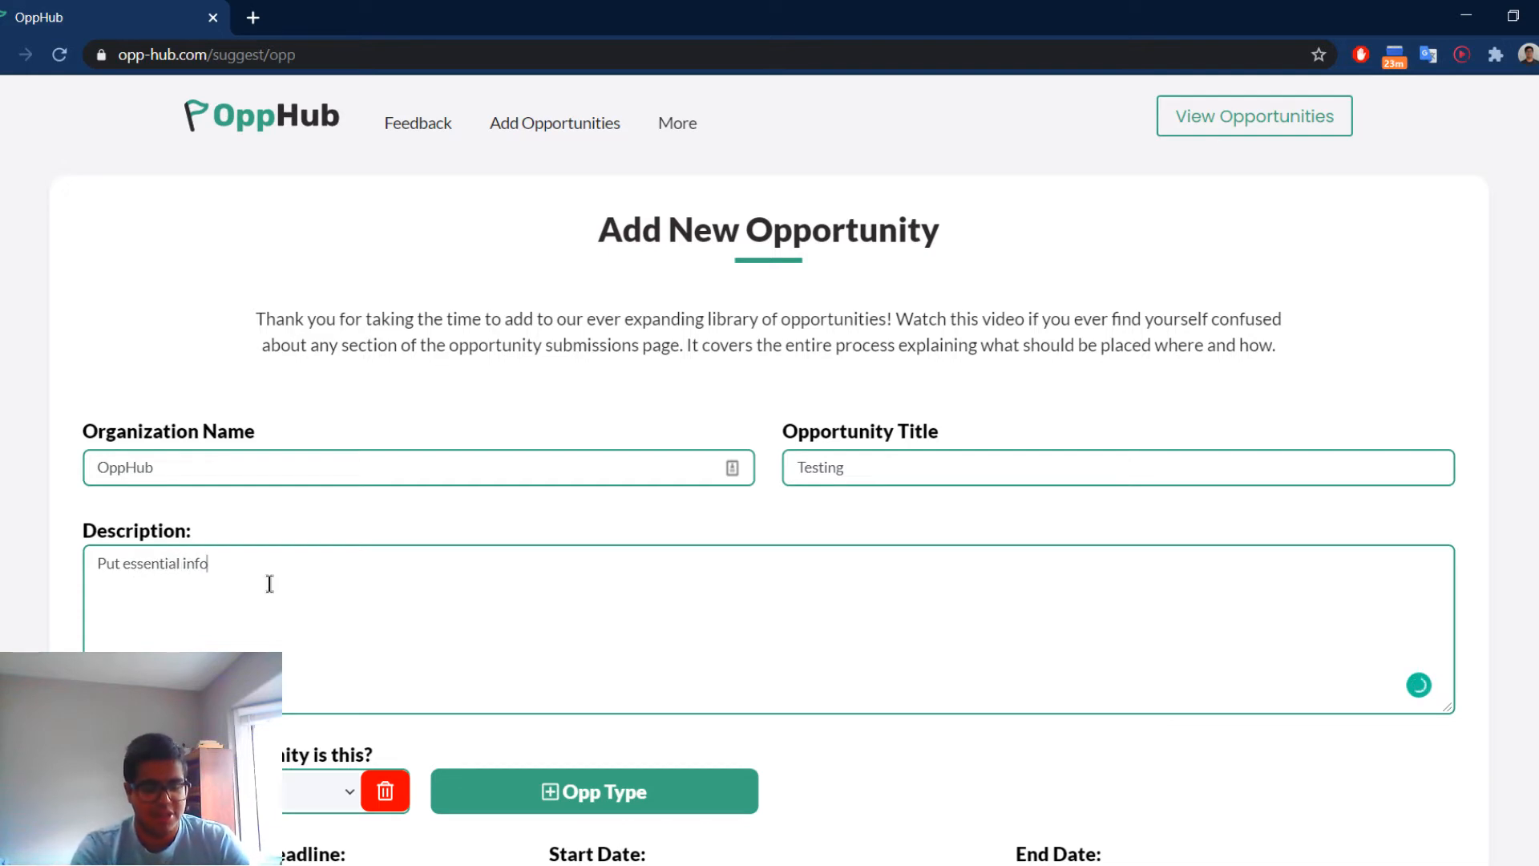
pyautogui.press('Return')
pyautogui.write('sdfdsf')
pyautogui.press('Return')
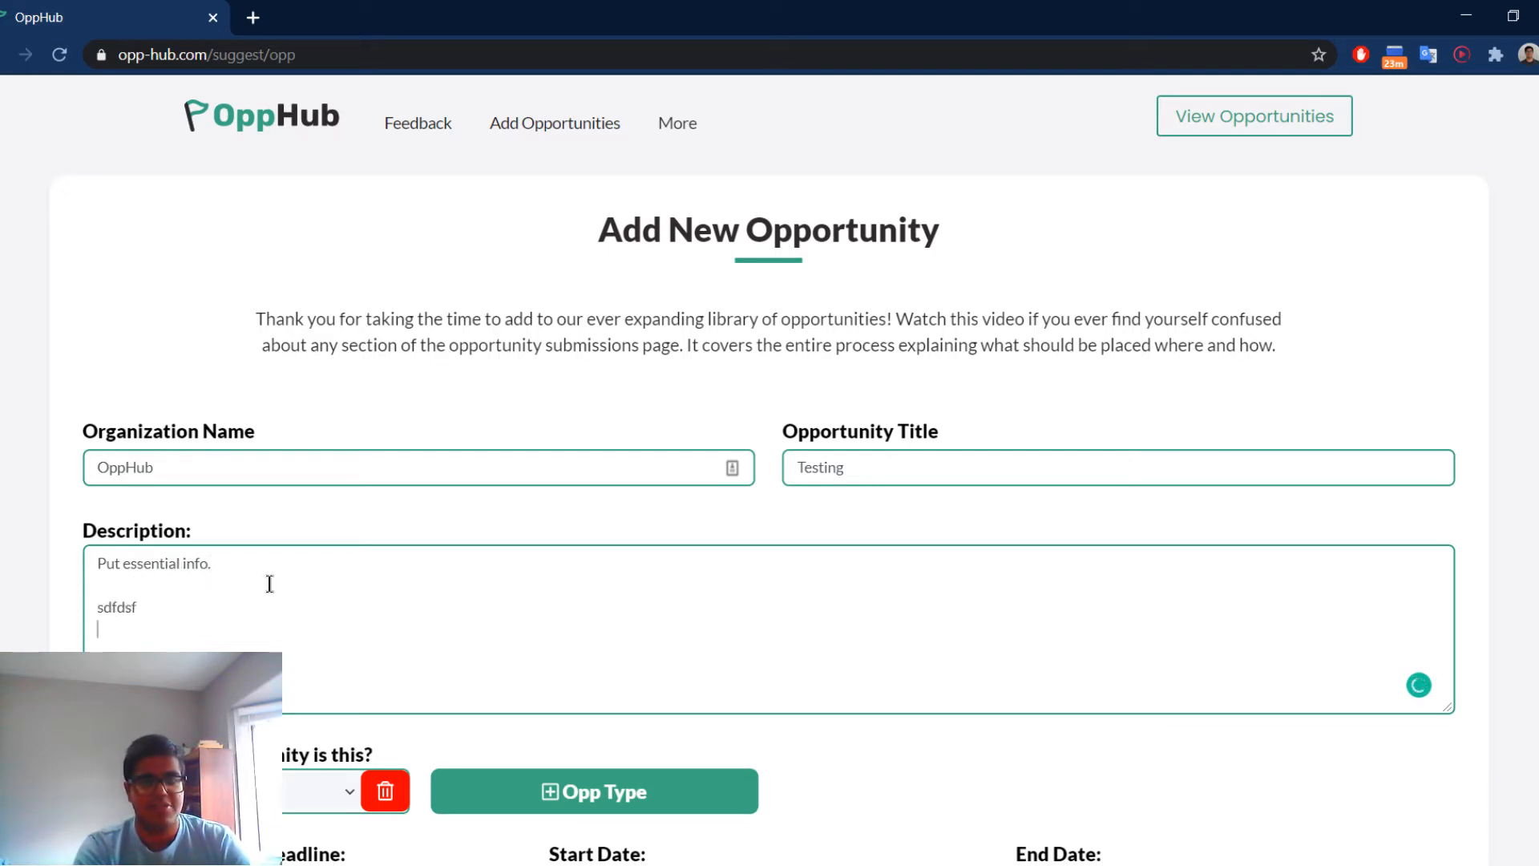
pyautogui.write('sdfsdfdsf')
pyautogui.press('Return')
# Review the available opportunity types and choose "Internship - Unpaid" as the first type.
pyautogui.scroll(-7, 269, 584)
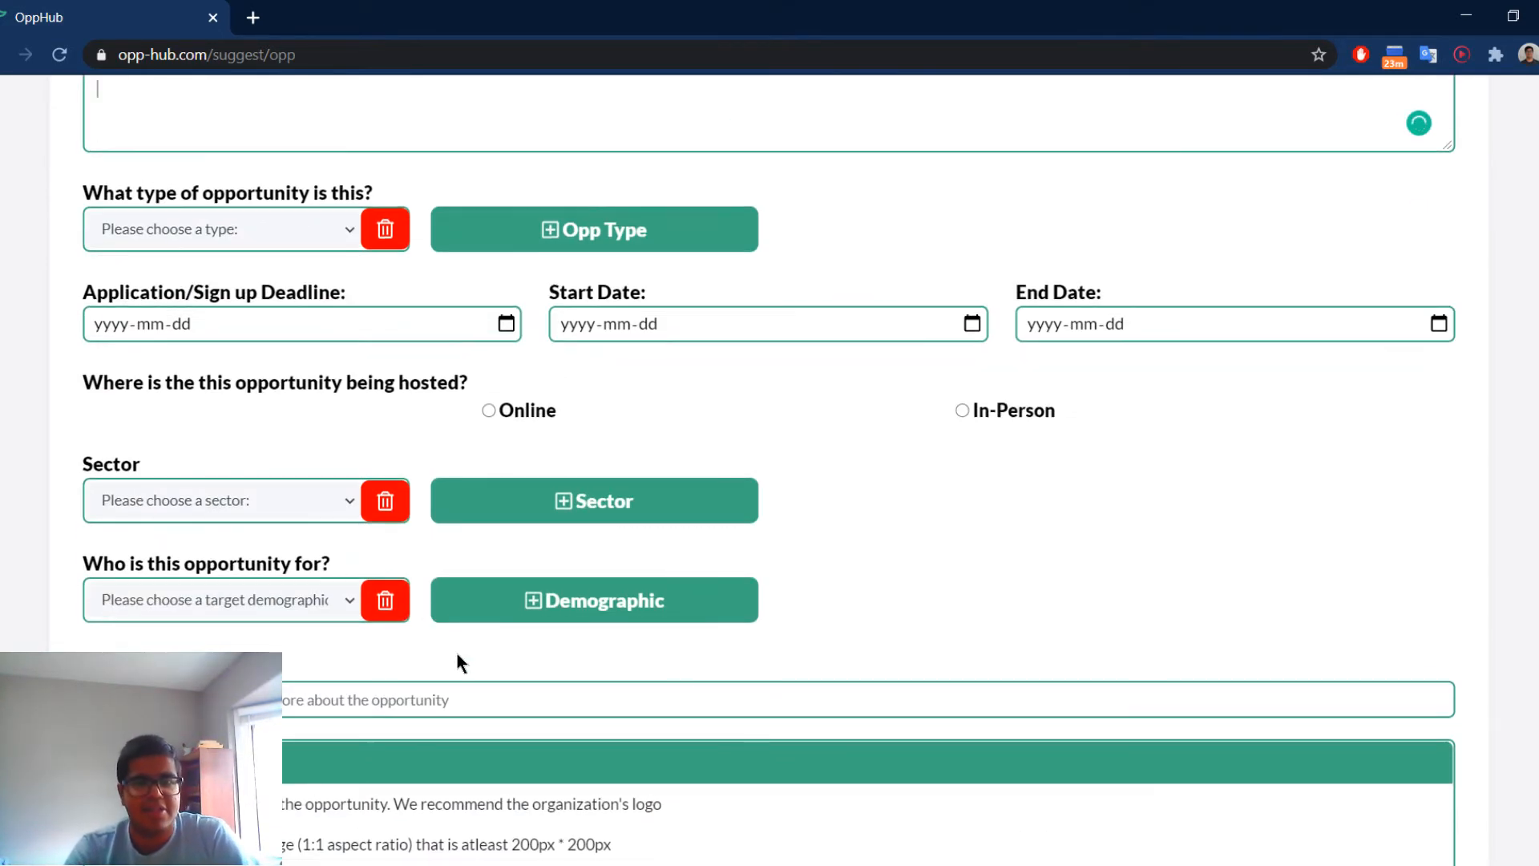
pyautogui.moveTo(145, 194); pyautogui.dragTo(396, 198)
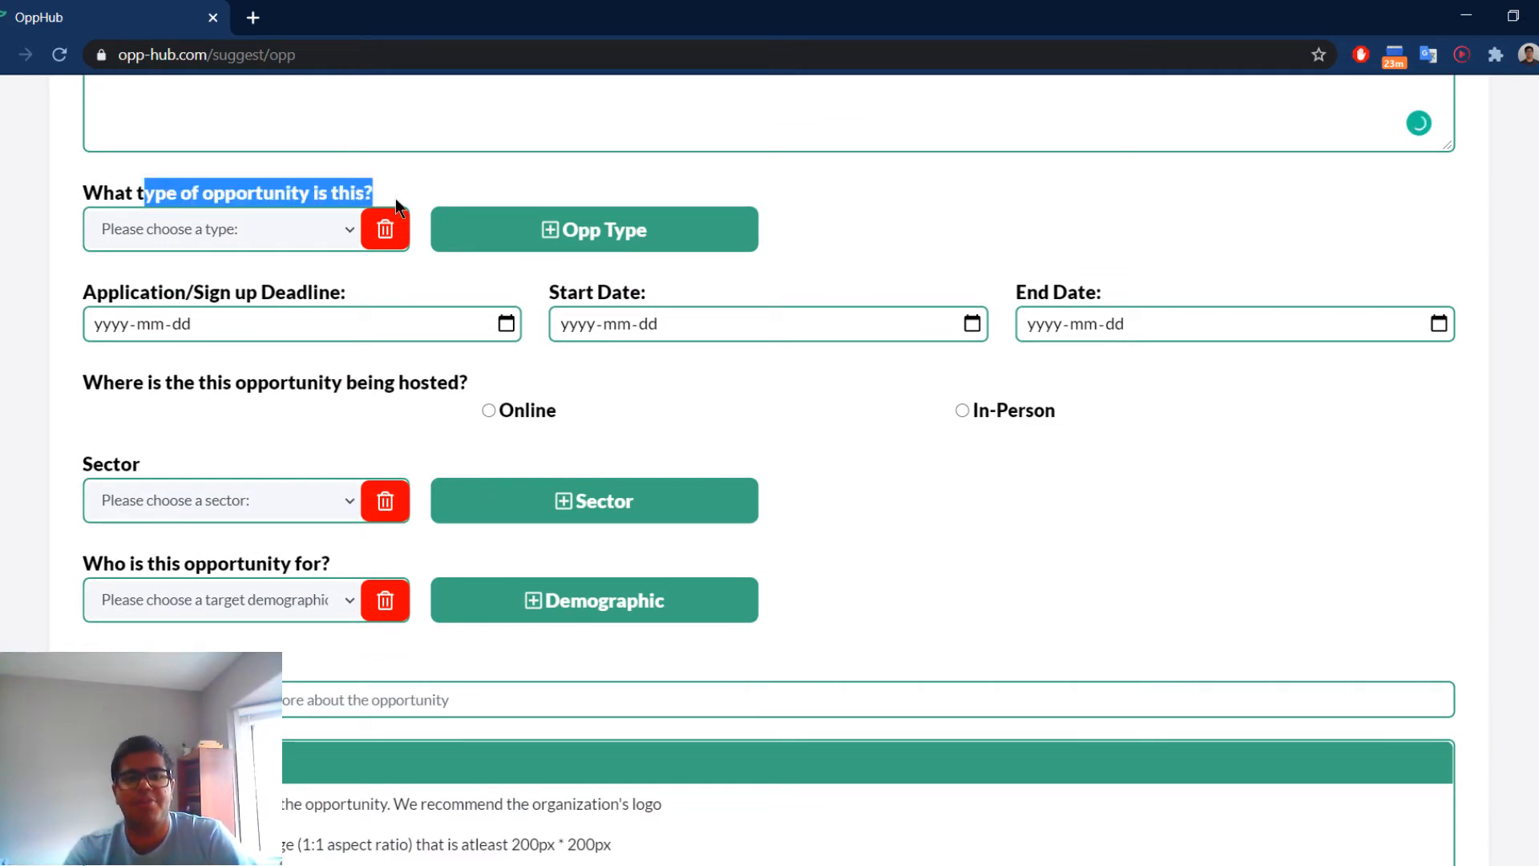
pyautogui.click(218, 235)
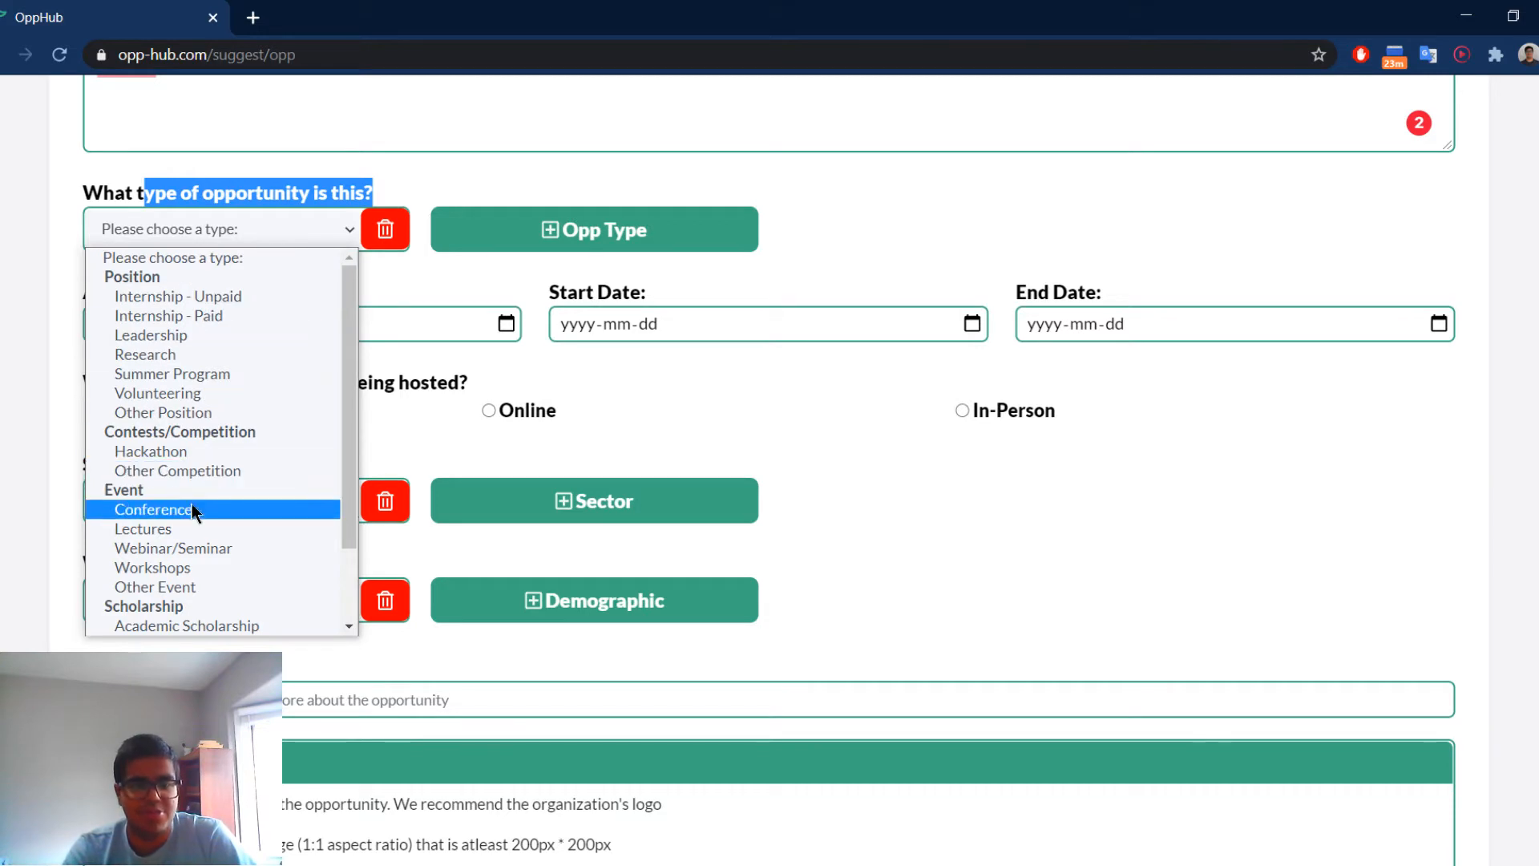
pyautogui.scroll(-1, 192, 493)
pyautogui.scroll(1, 217, 481)
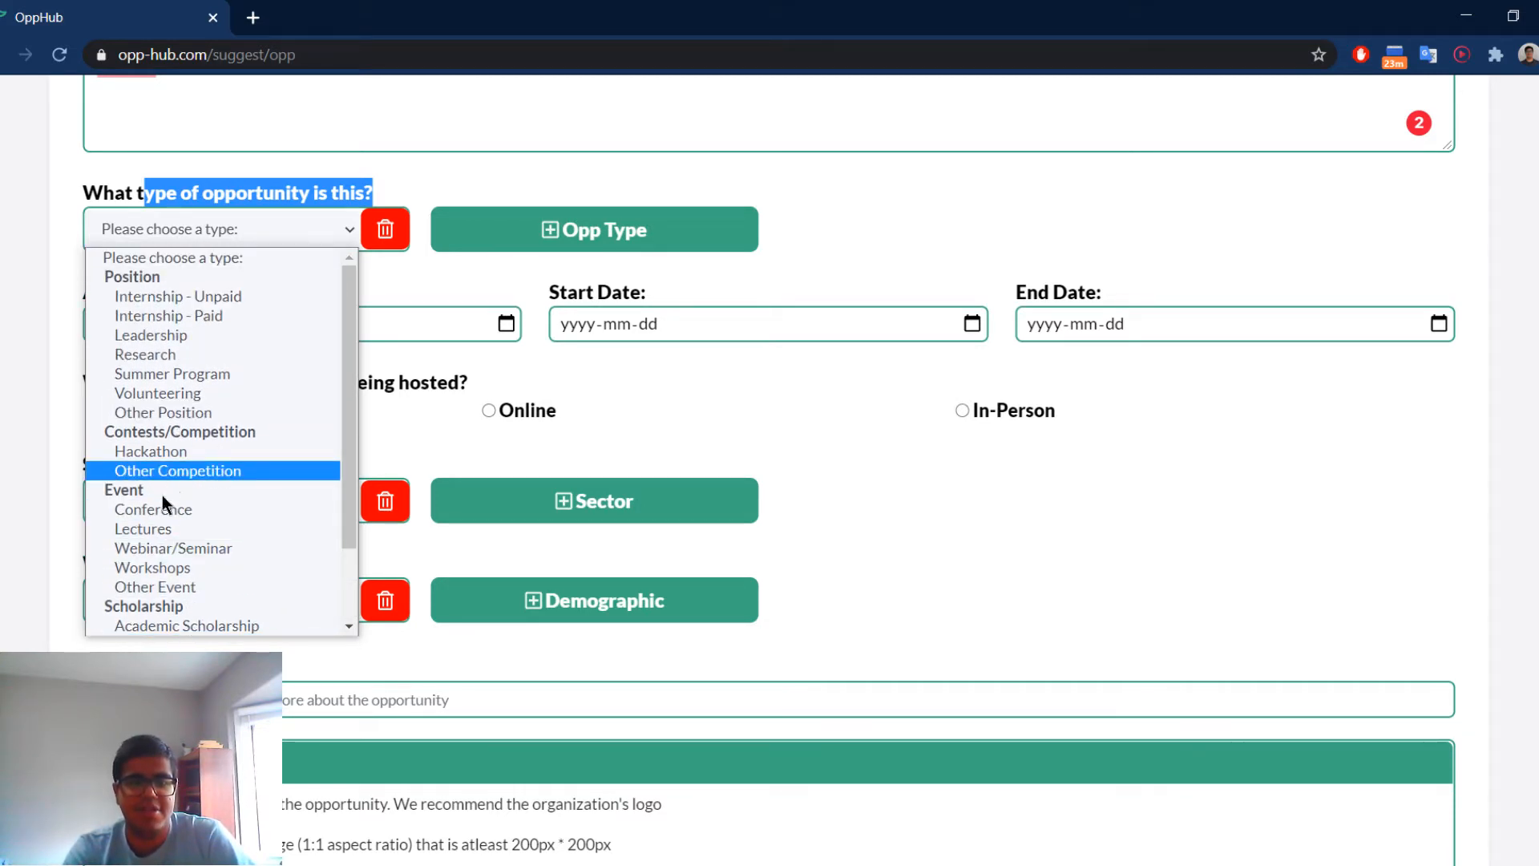
pyautogui.scroll(-1, 169, 491)
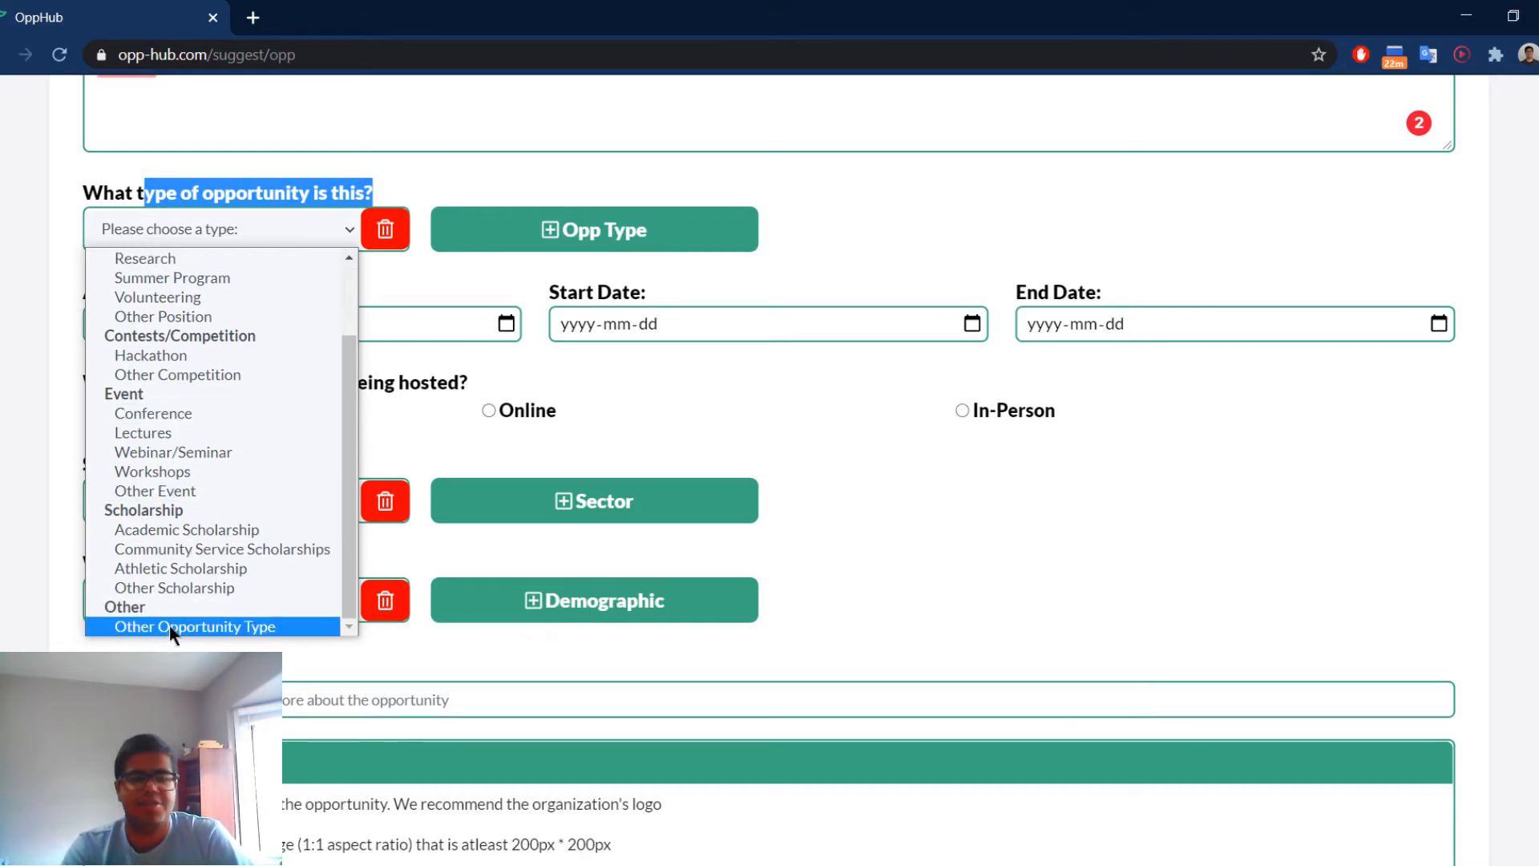
pyautogui.scroll(1, 174, 620)
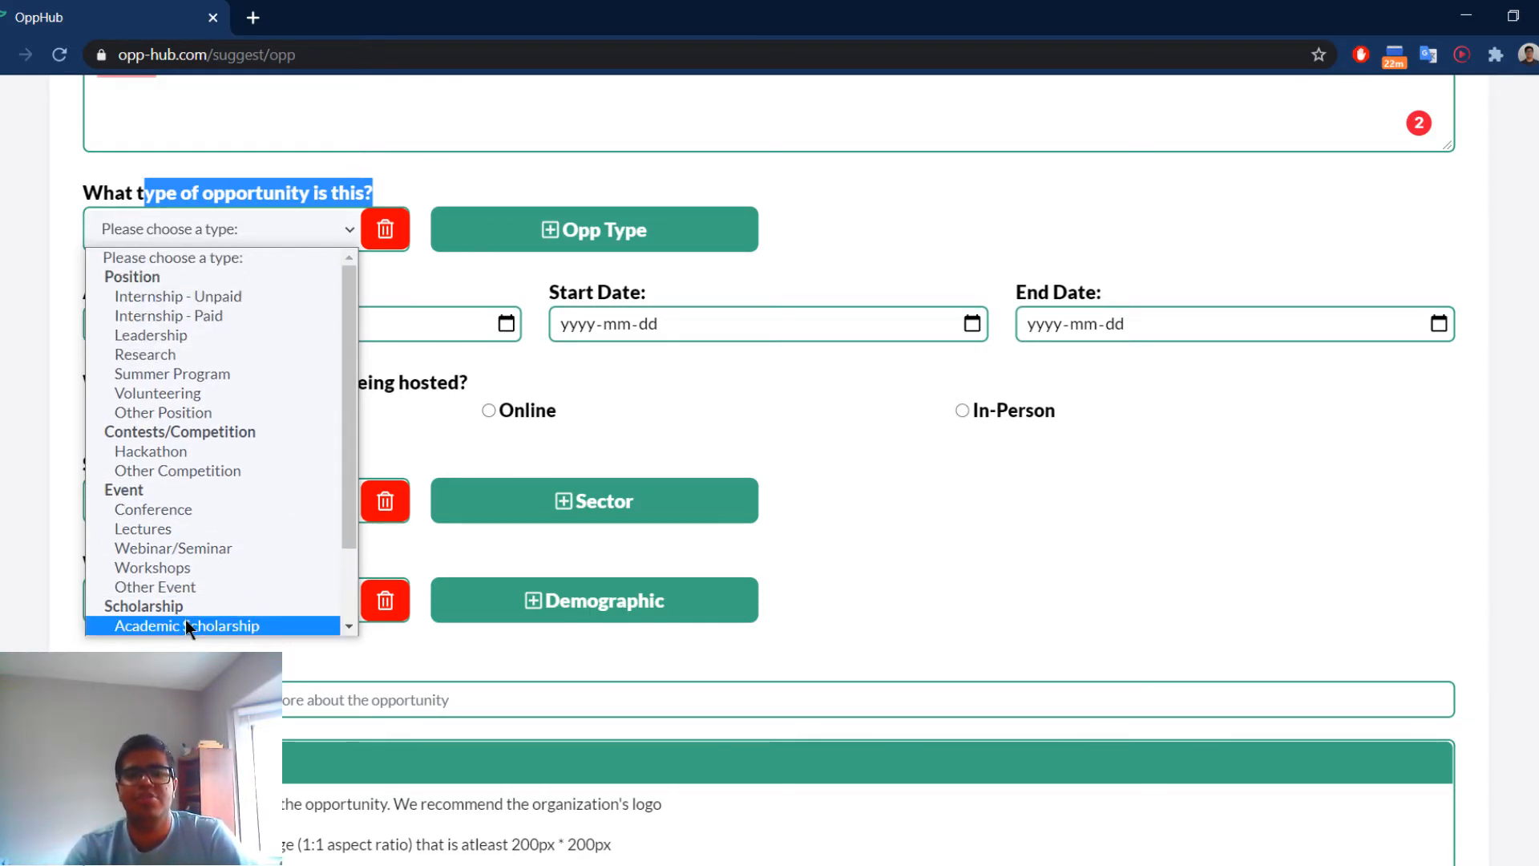
pyautogui.scroll(-1, 186, 626)
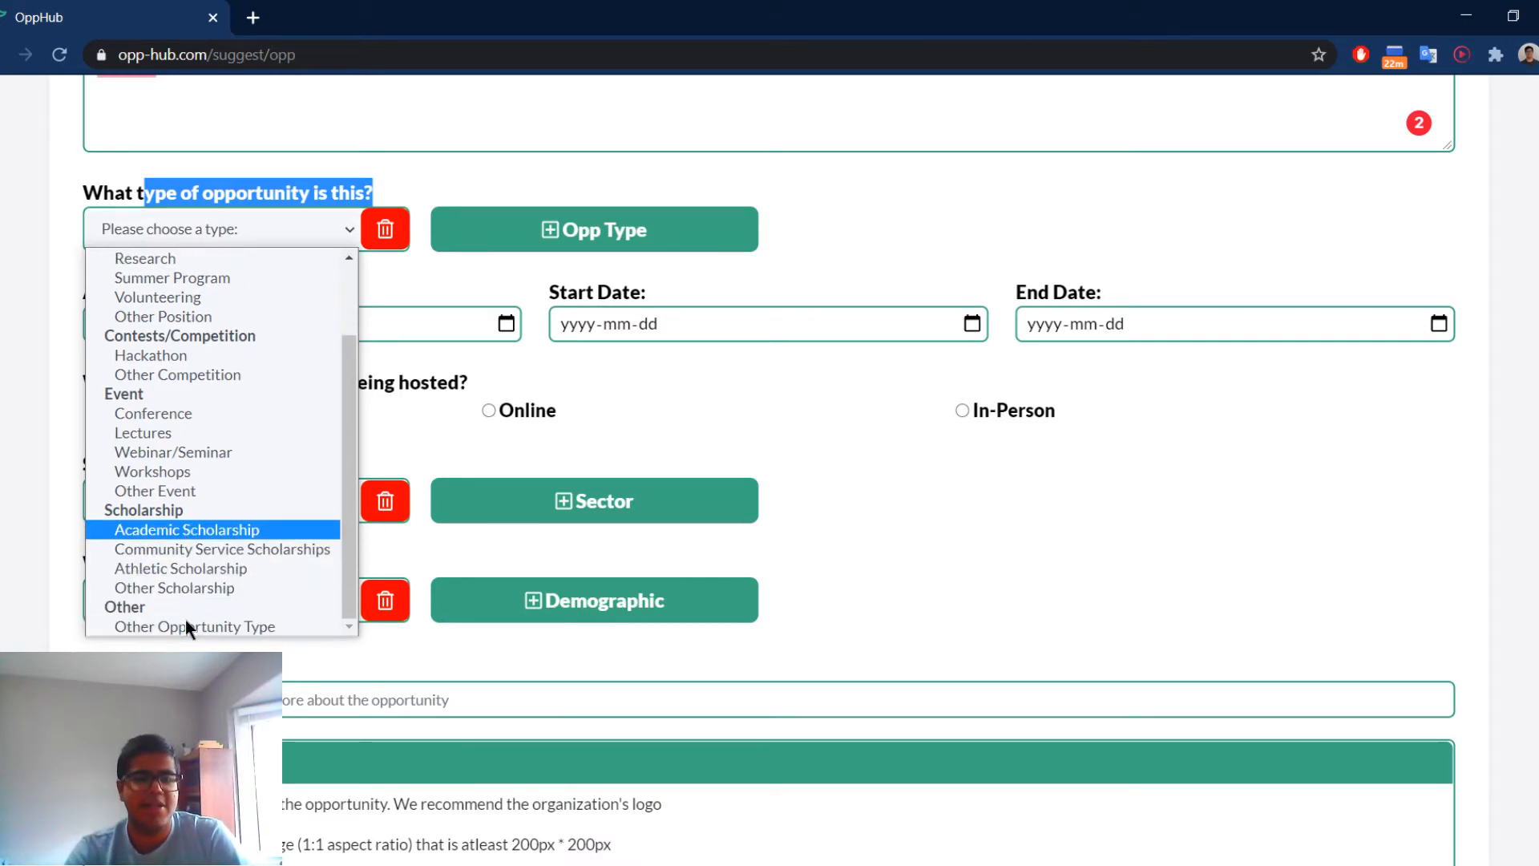
pyautogui.scroll(1, 185, 626)
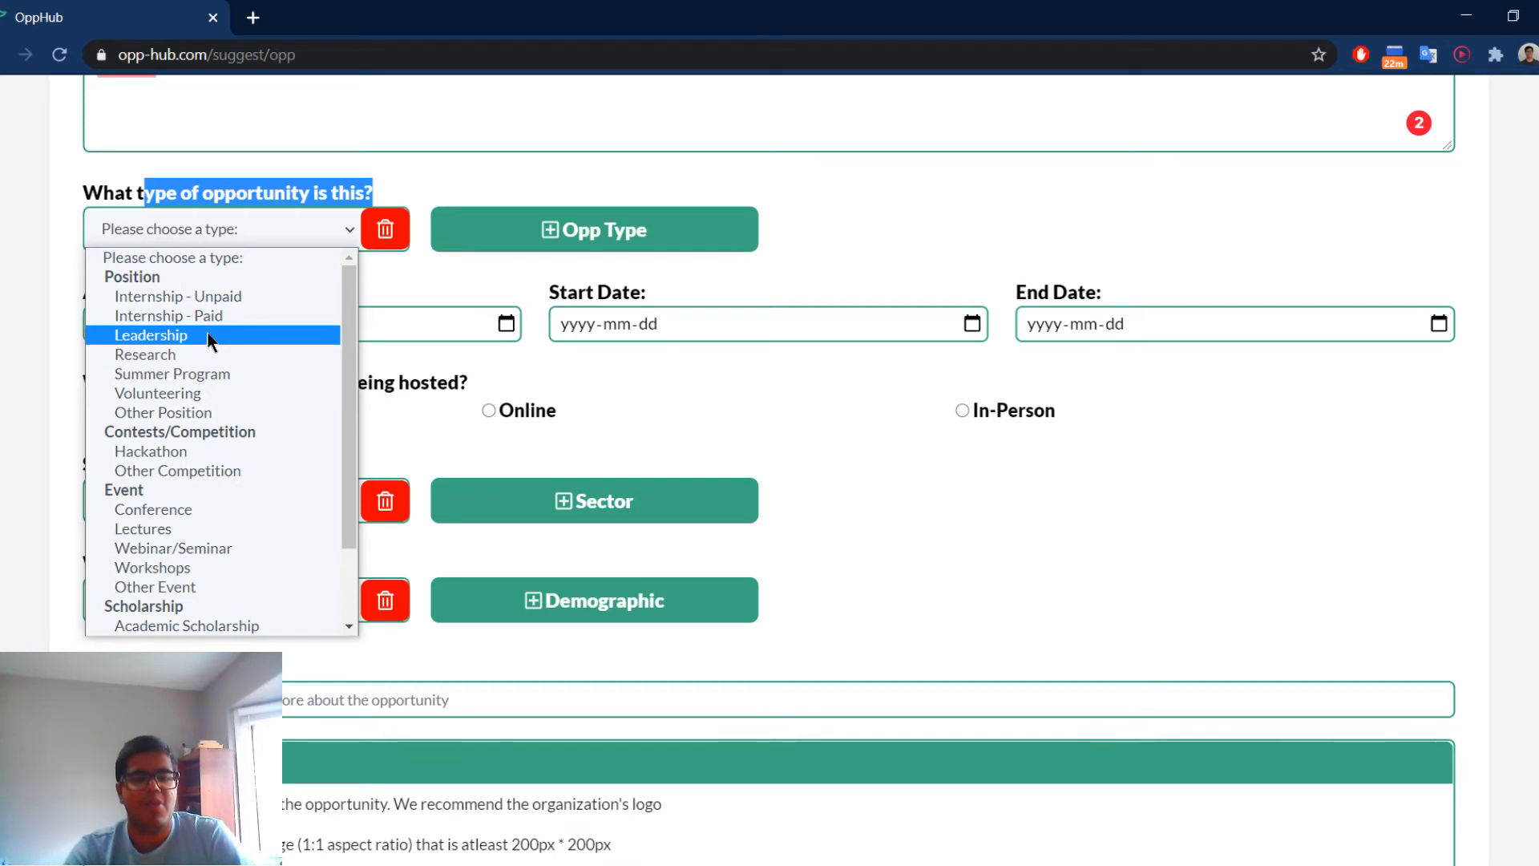
pyautogui.click(235, 298)
# Add a second opportunity type and set it to "Volunteering".
pyautogui.click(522, 234)
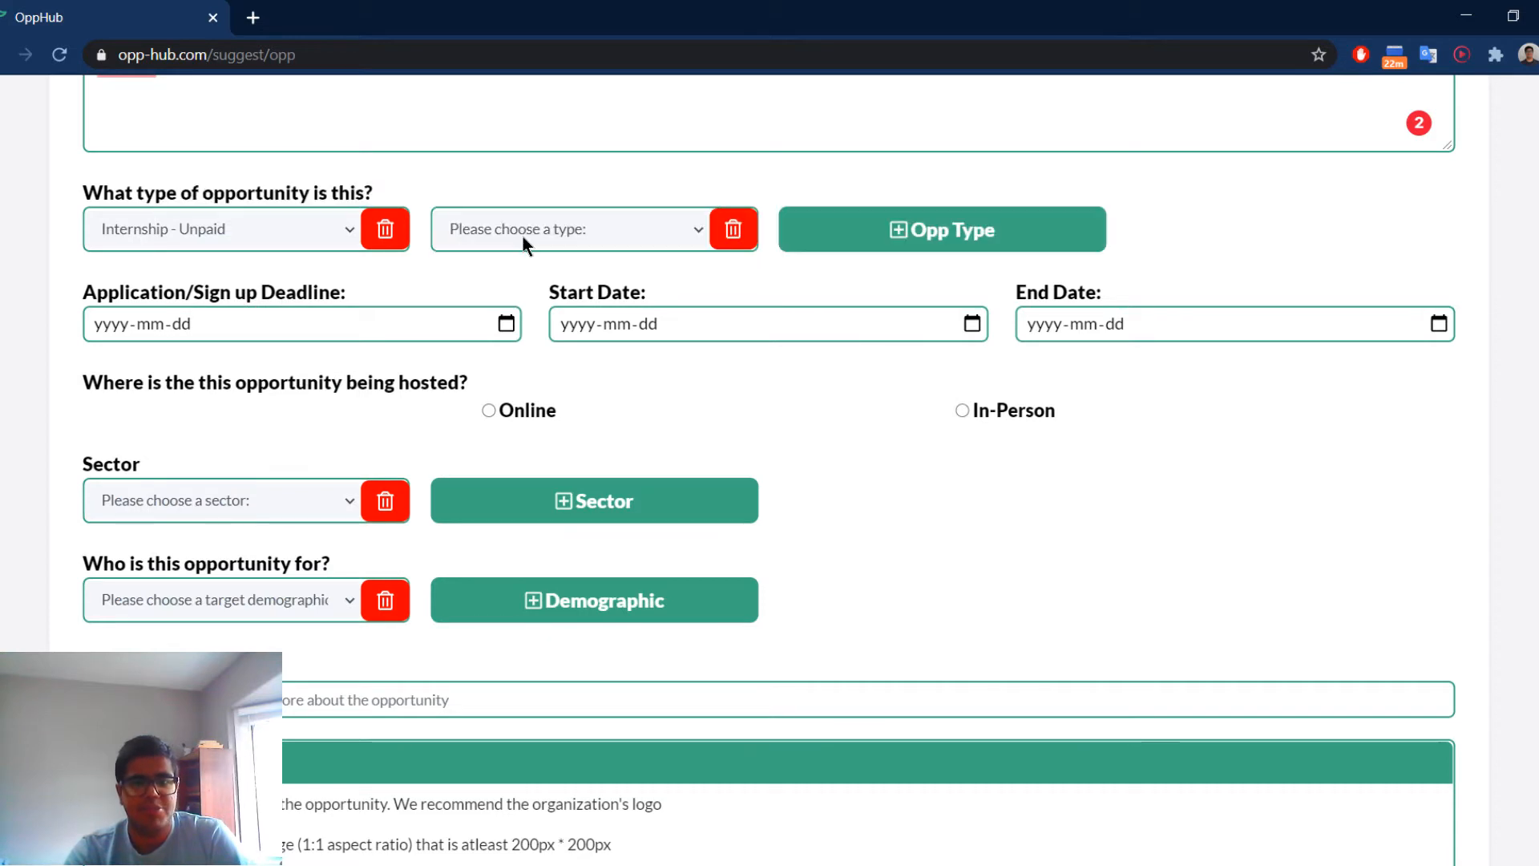
pyautogui.click(522, 235)
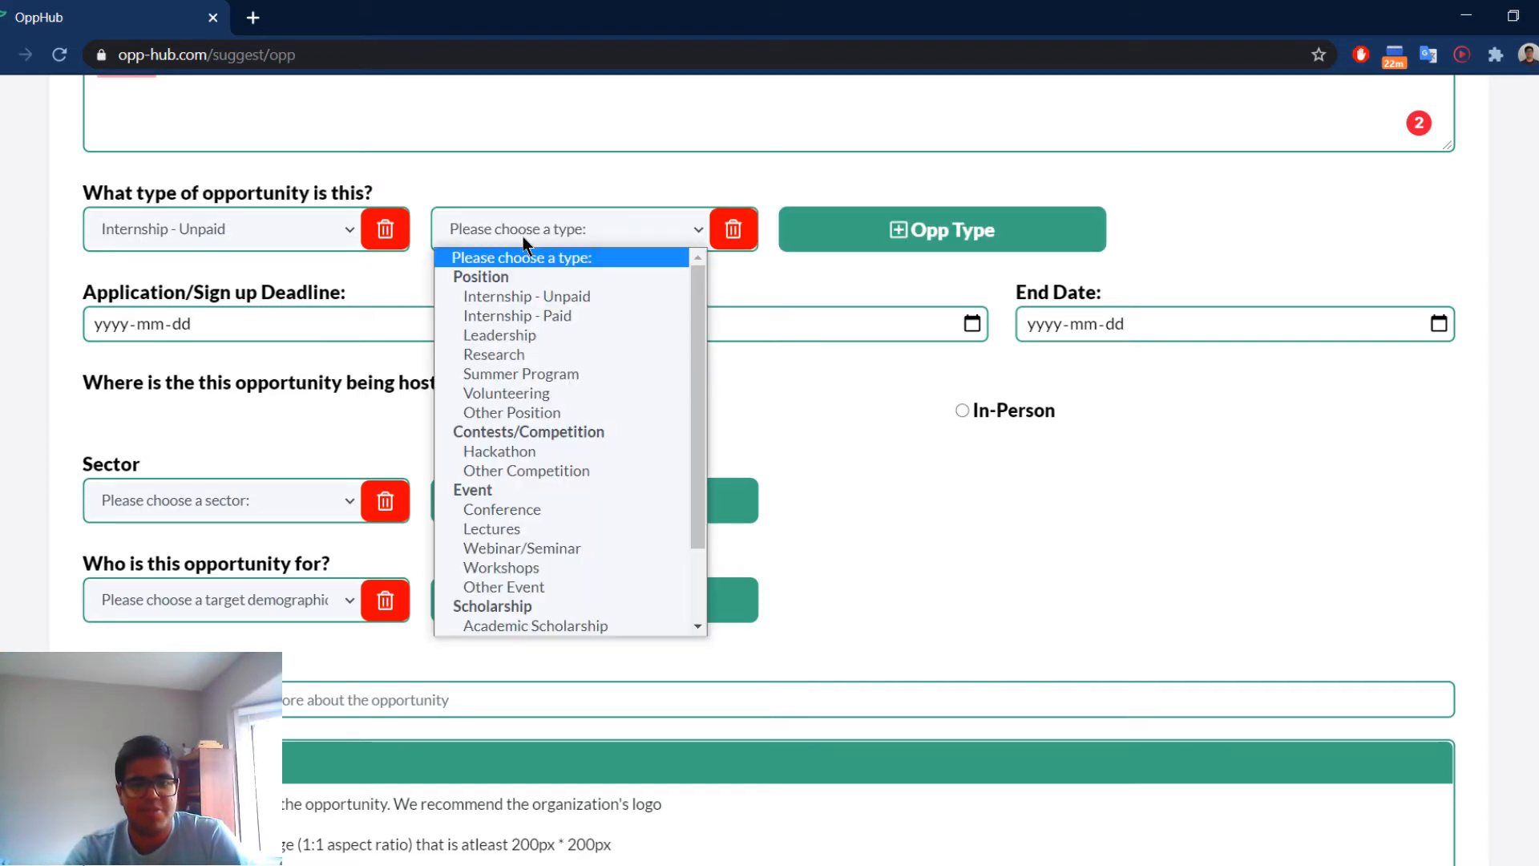
pyautogui.click(570, 394)
# Add a third opportunity type entry and remove it without choosing a type.
pyautogui.click(898, 234)
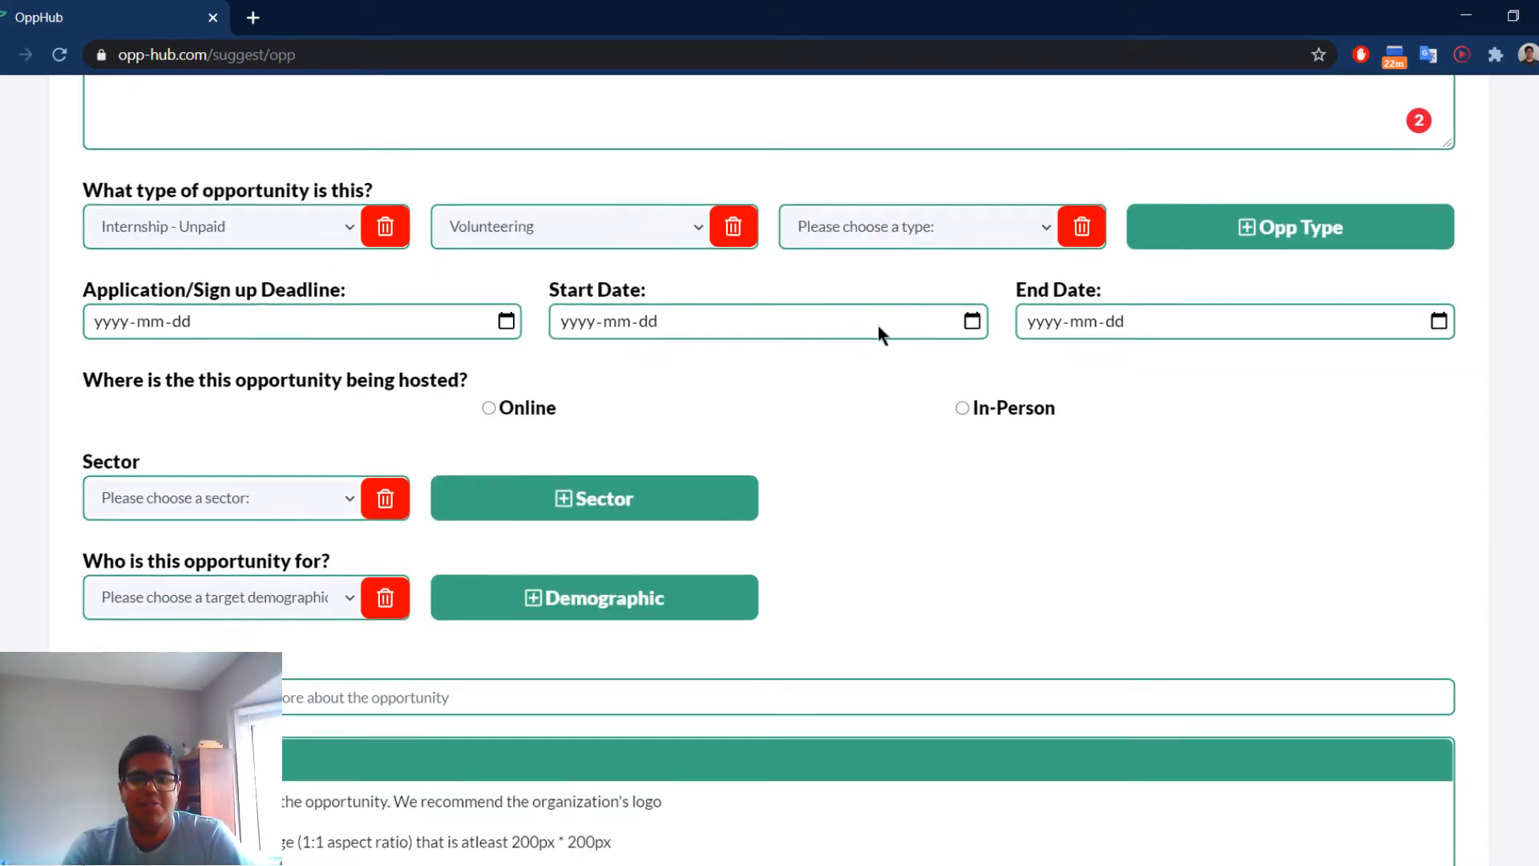
pyautogui.scroll(-2, 882, 320)
pyautogui.scroll(7, 906, 152)
pyautogui.click(892, 644)
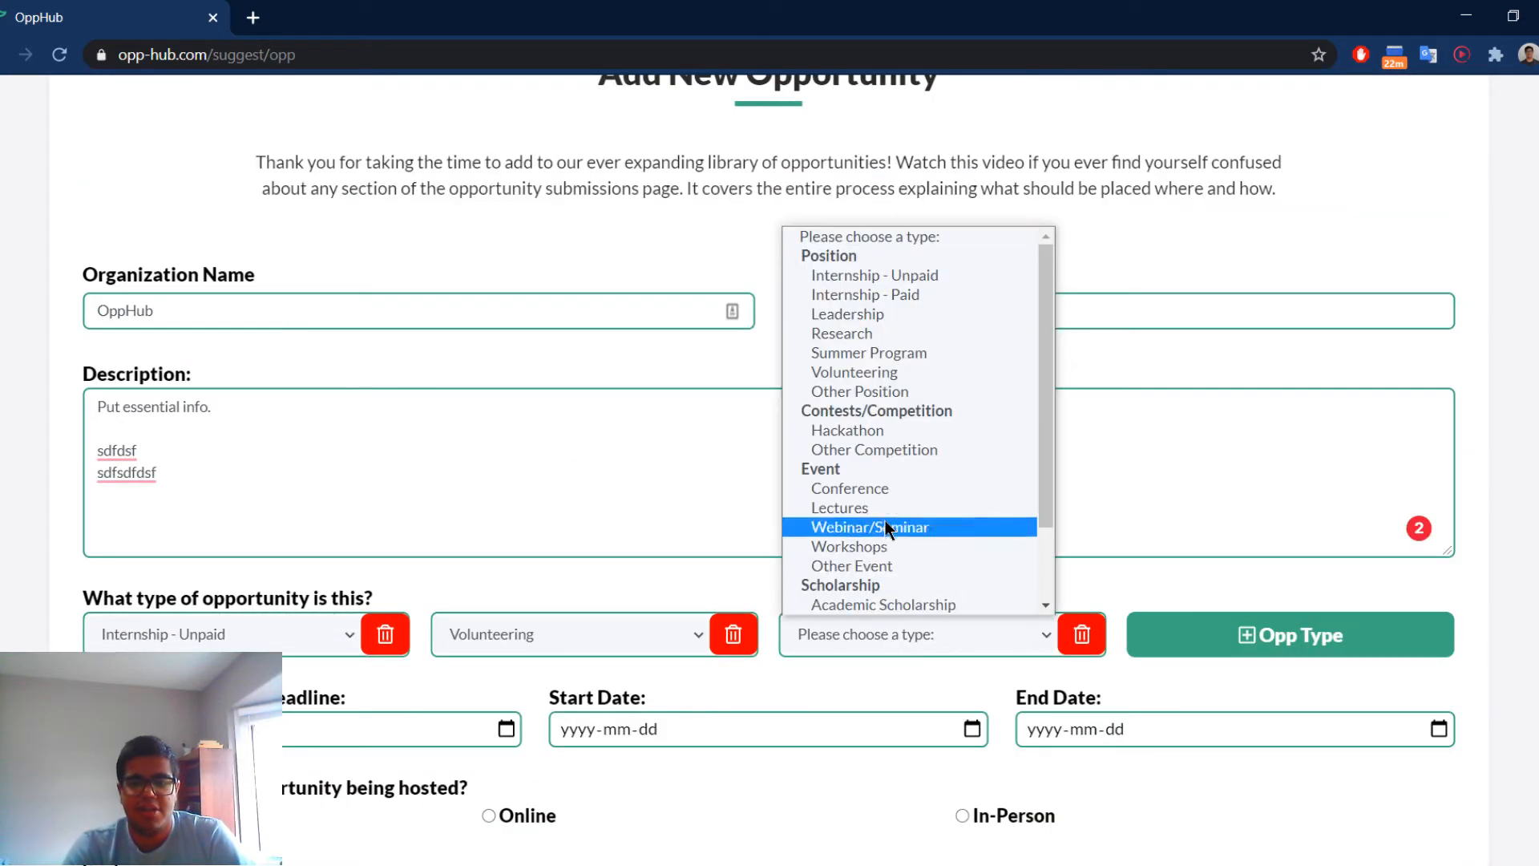
pyautogui.click(1079, 633)
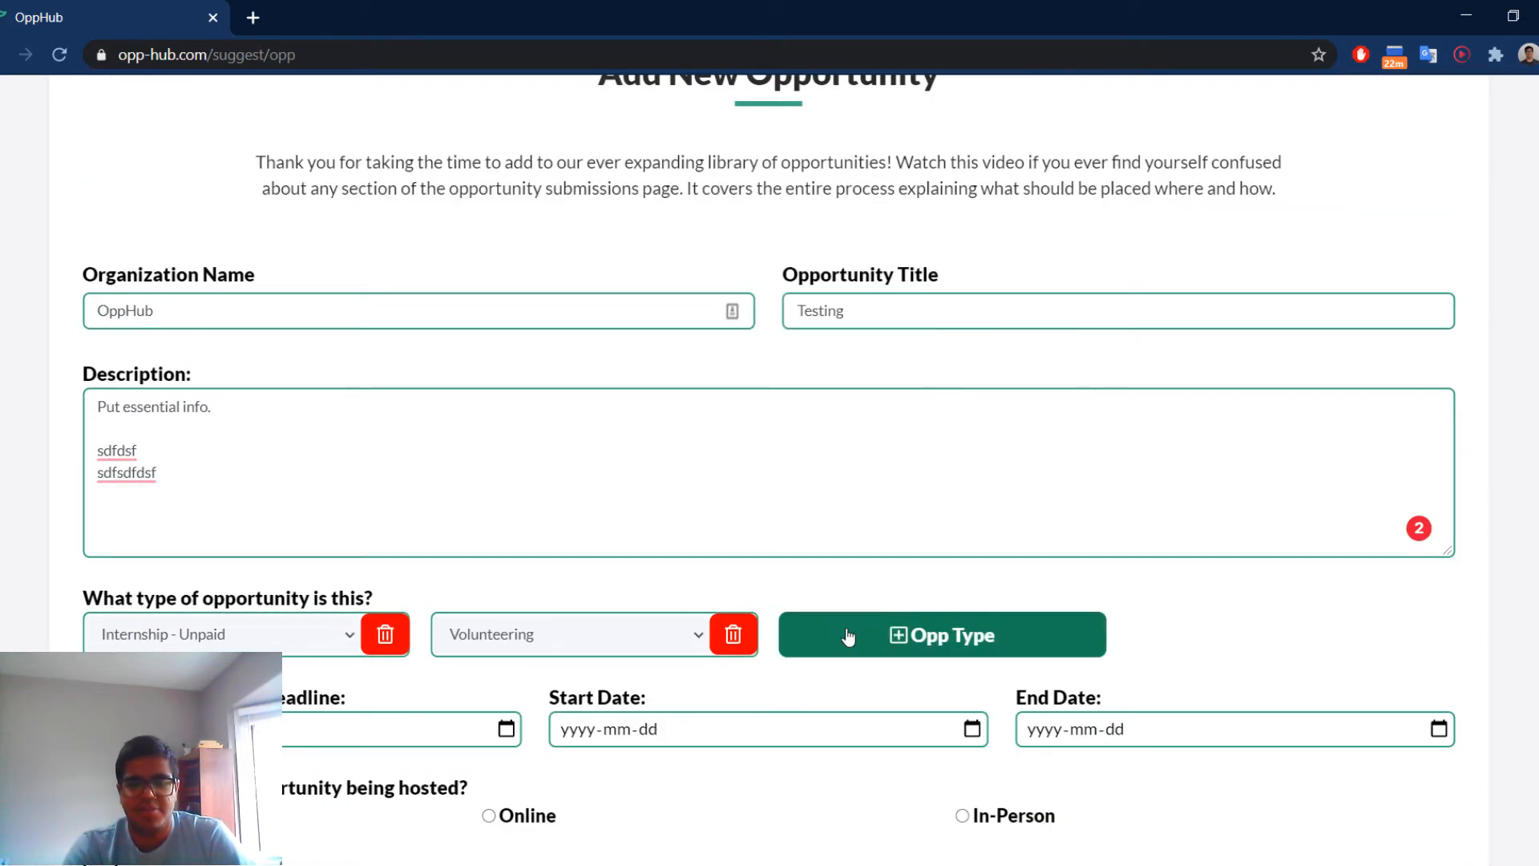
# Set both the application/sign-up deadline and the start date to 2020-12-17.
pyautogui.scroll(-3, 317, 486)
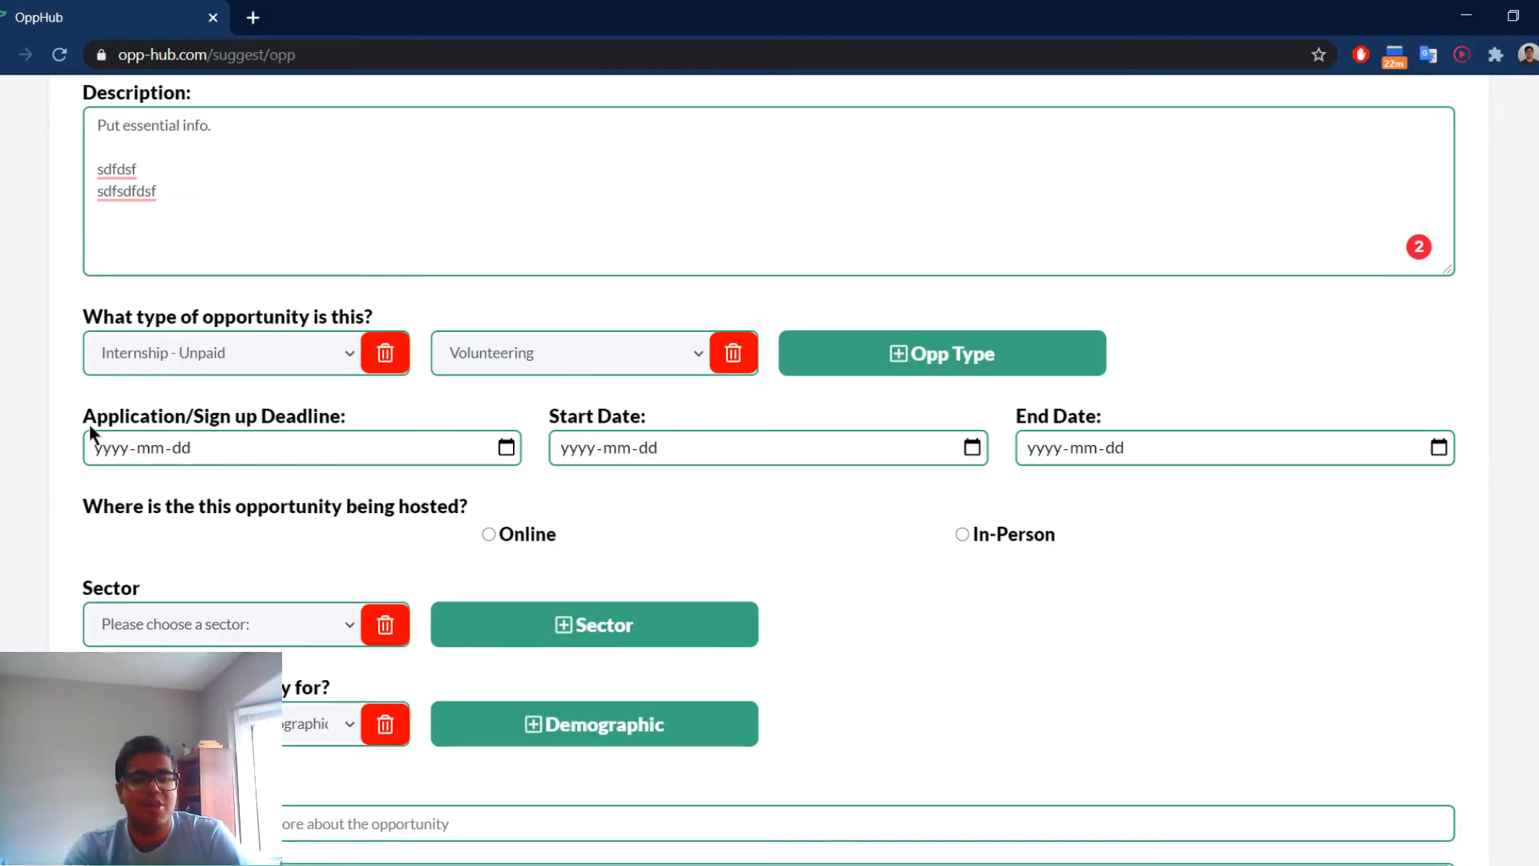
pyautogui.moveTo(89, 424); pyautogui.dragTo(381, 410)
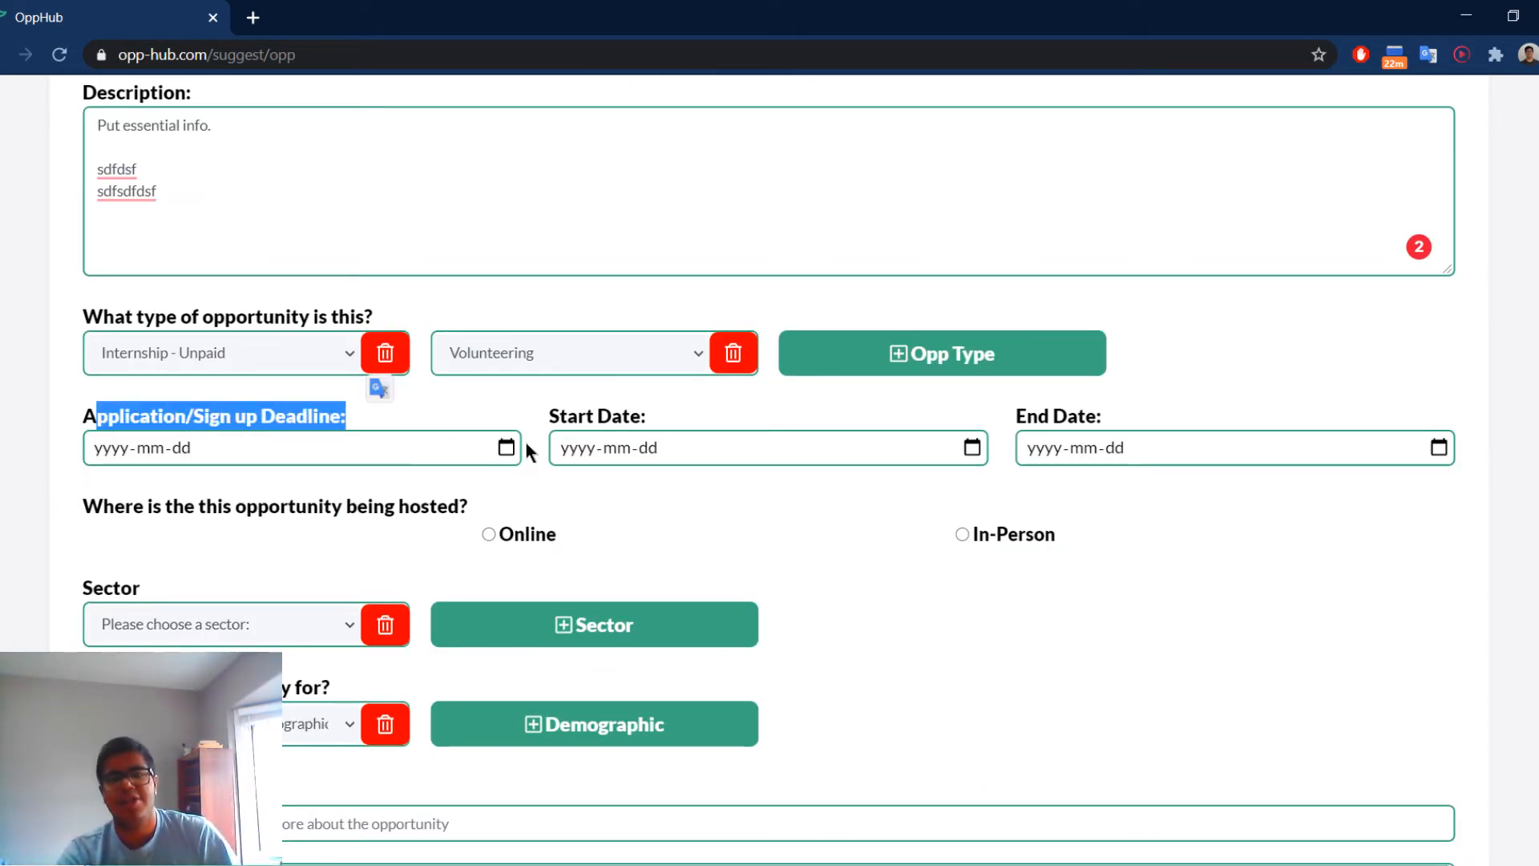
pyautogui.click(511, 404)
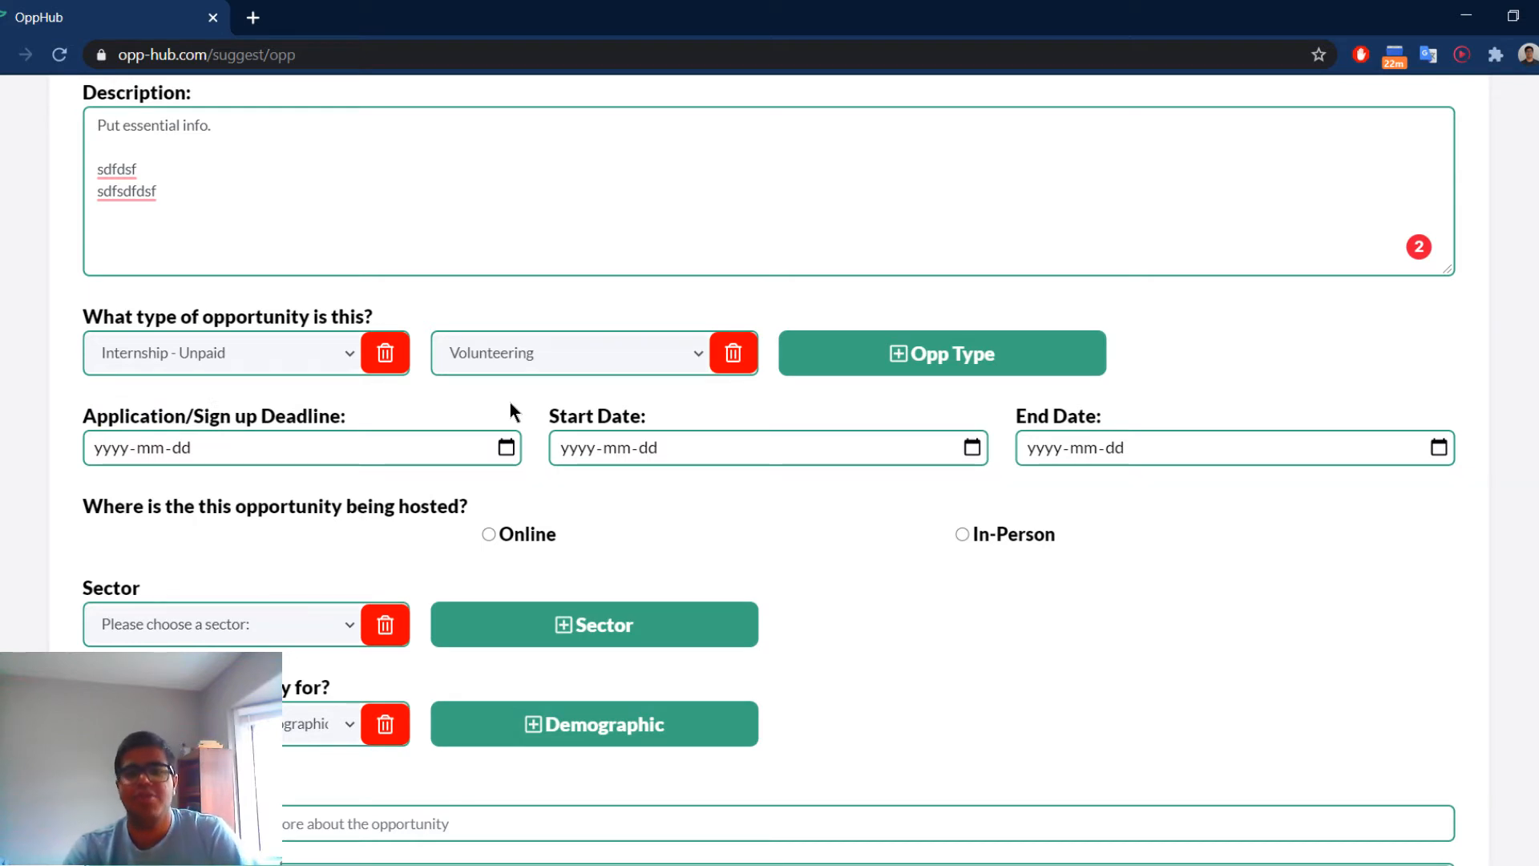
pyautogui.click(510, 449)
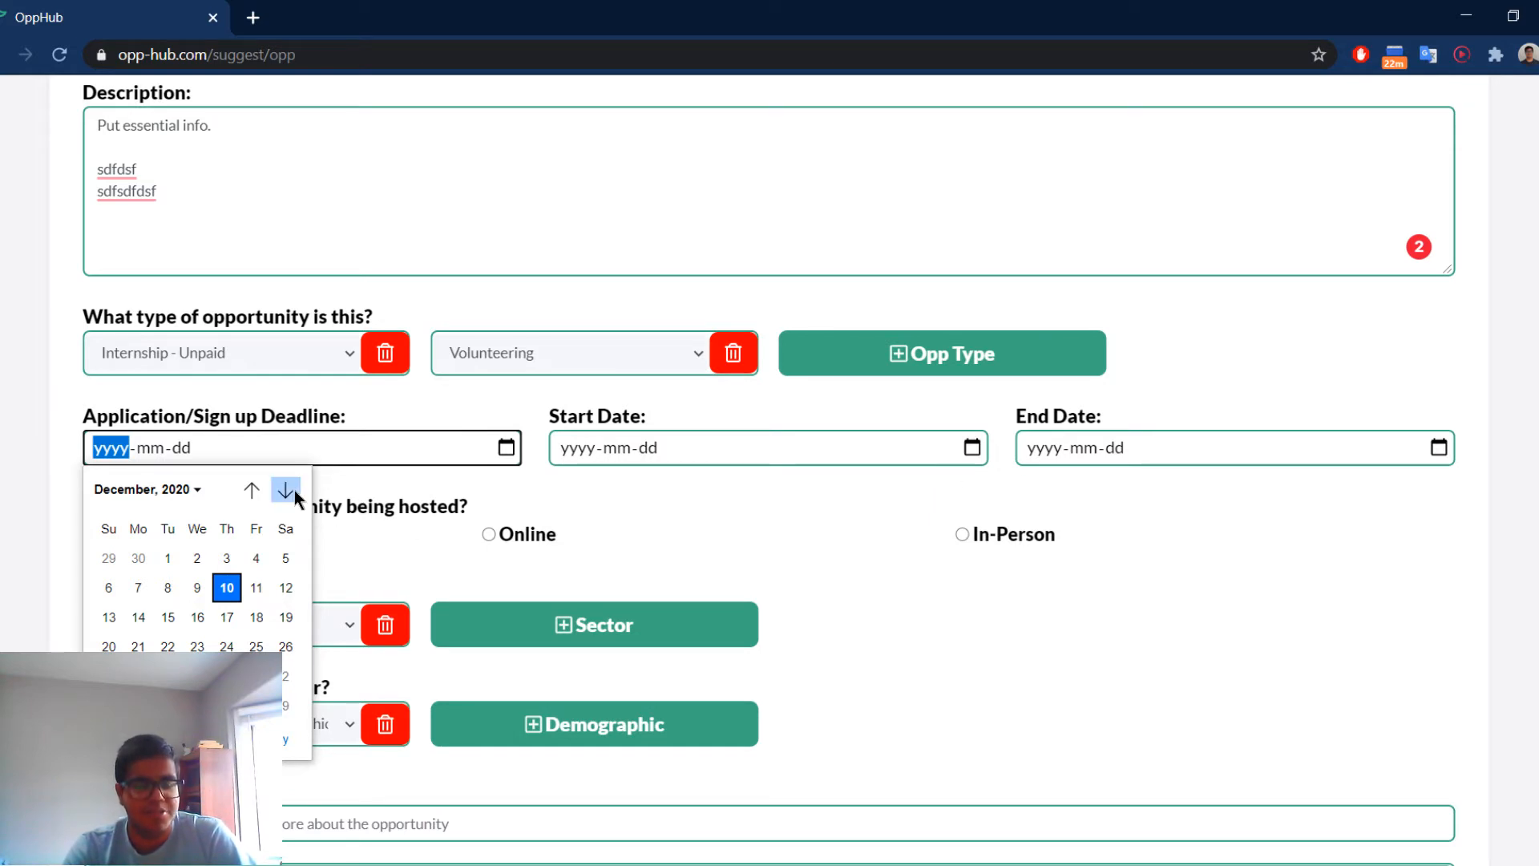
pyautogui.click(227, 617)
pyautogui.click(971, 449)
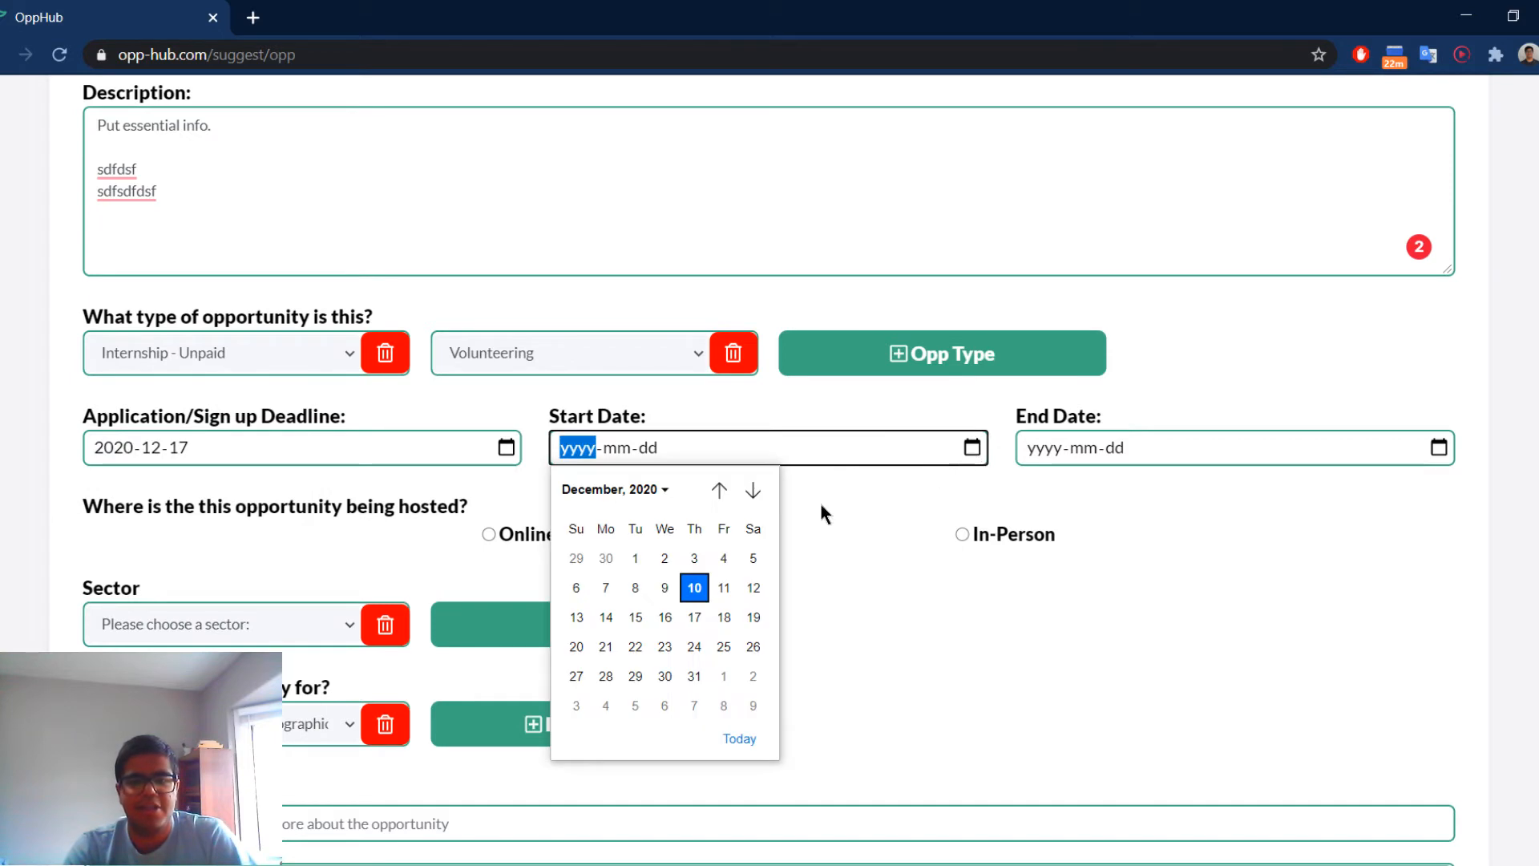
pyautogui.click(694, 620)
# Set the opportunity's end date to 2020-12-31.
pyautogui.click(1440, 448)
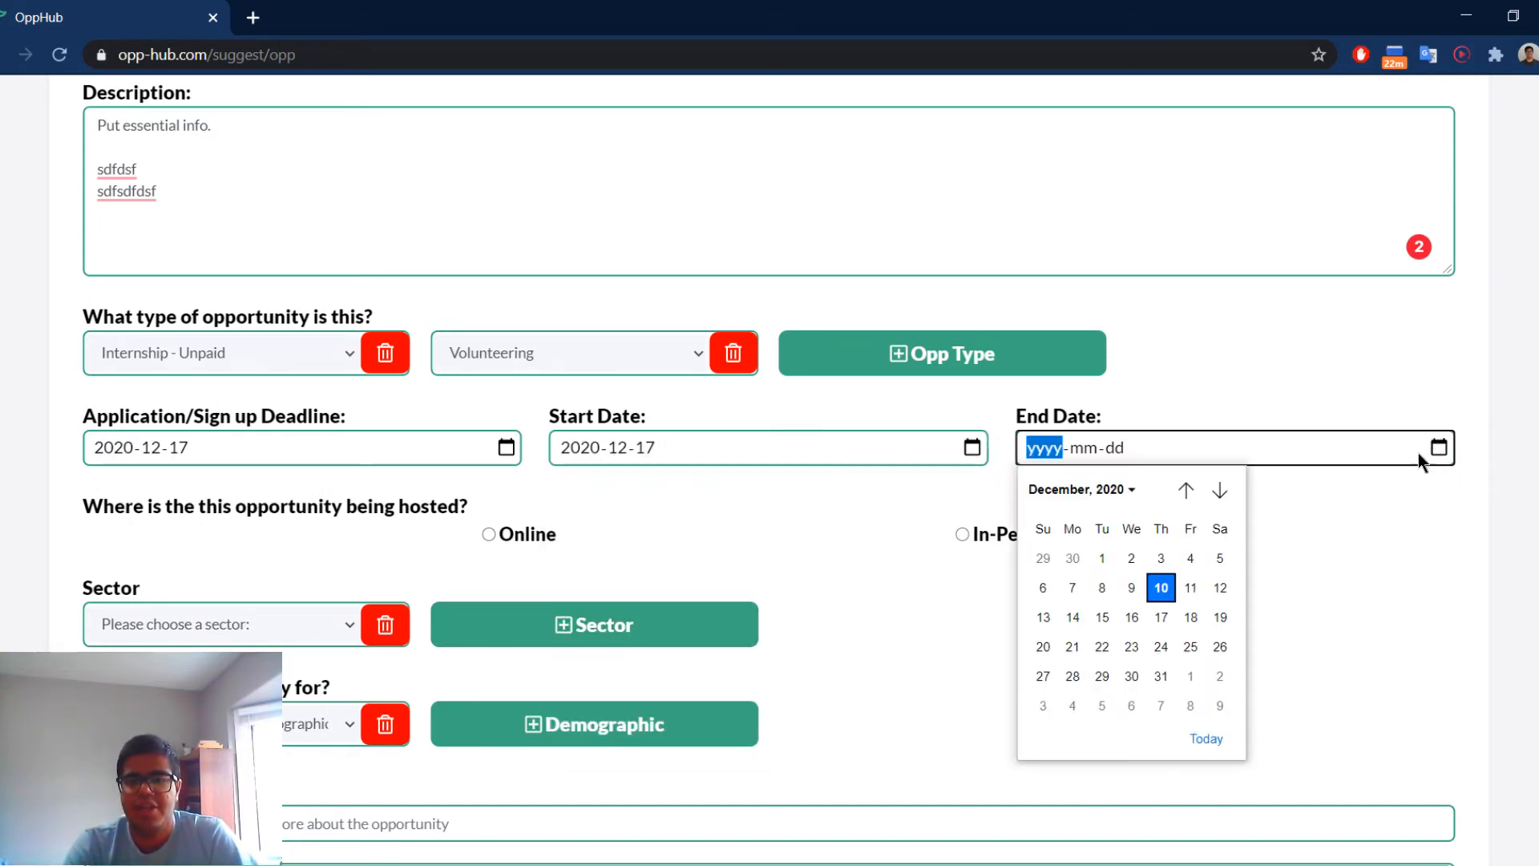
pyautogui.click(1178, 619)
pyautogui.click(1452, 605)
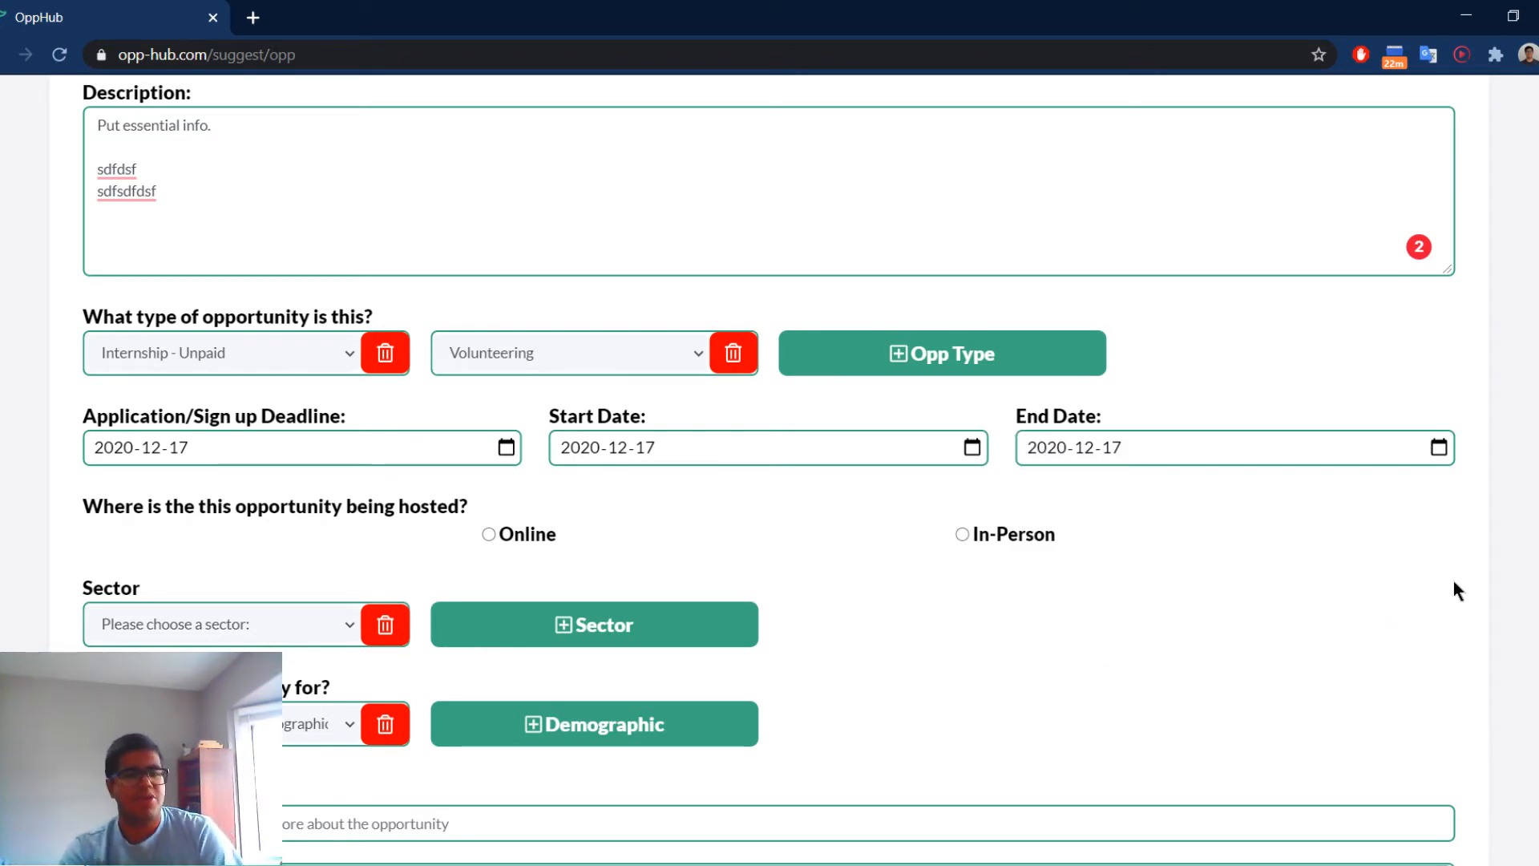
pyautogui.click(1448, 454)
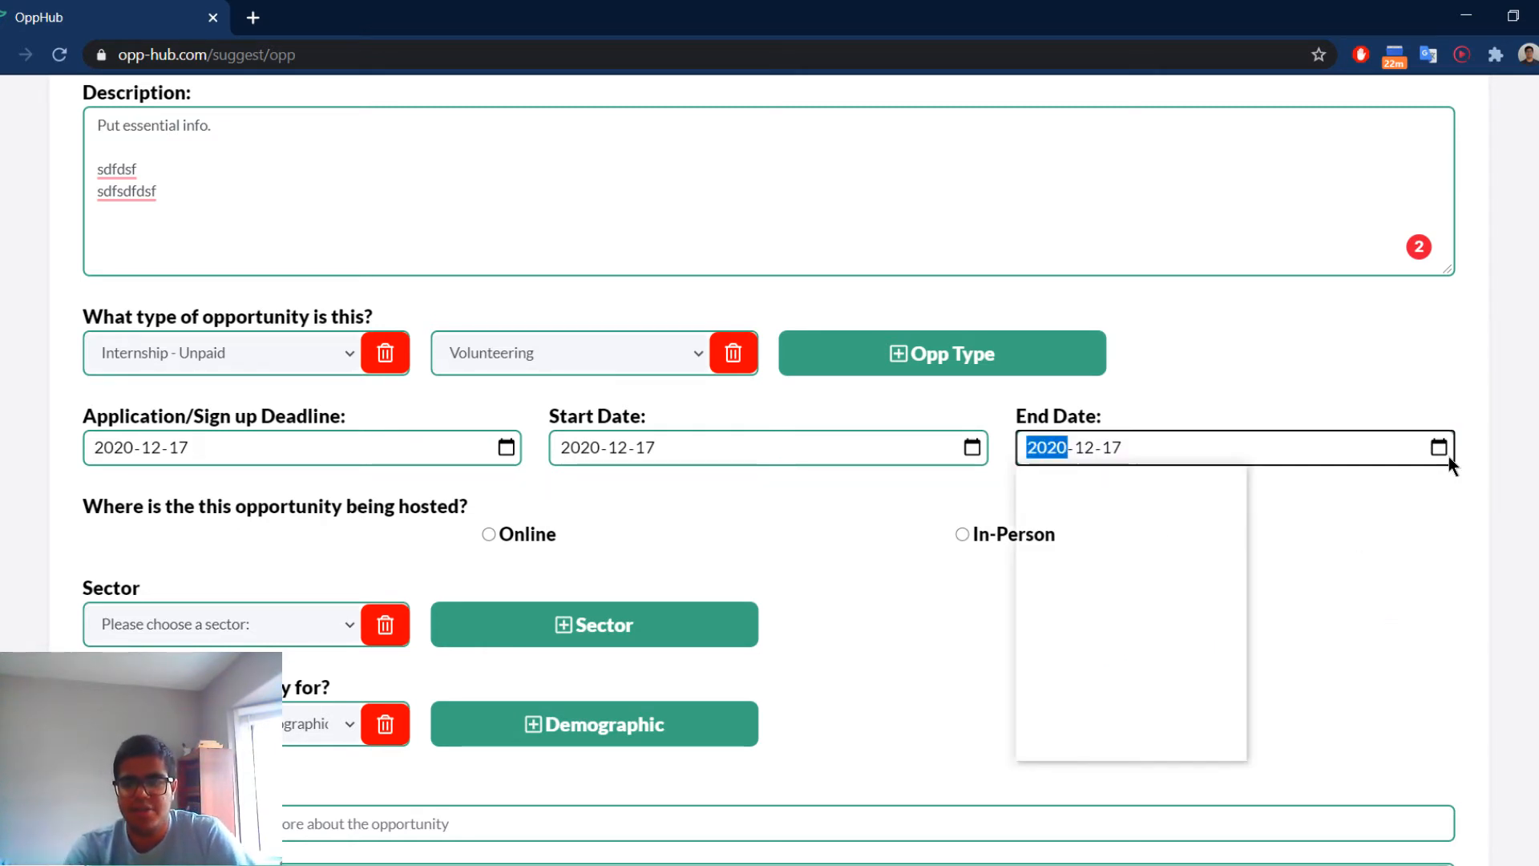
pyautogui.click(1169, 677)
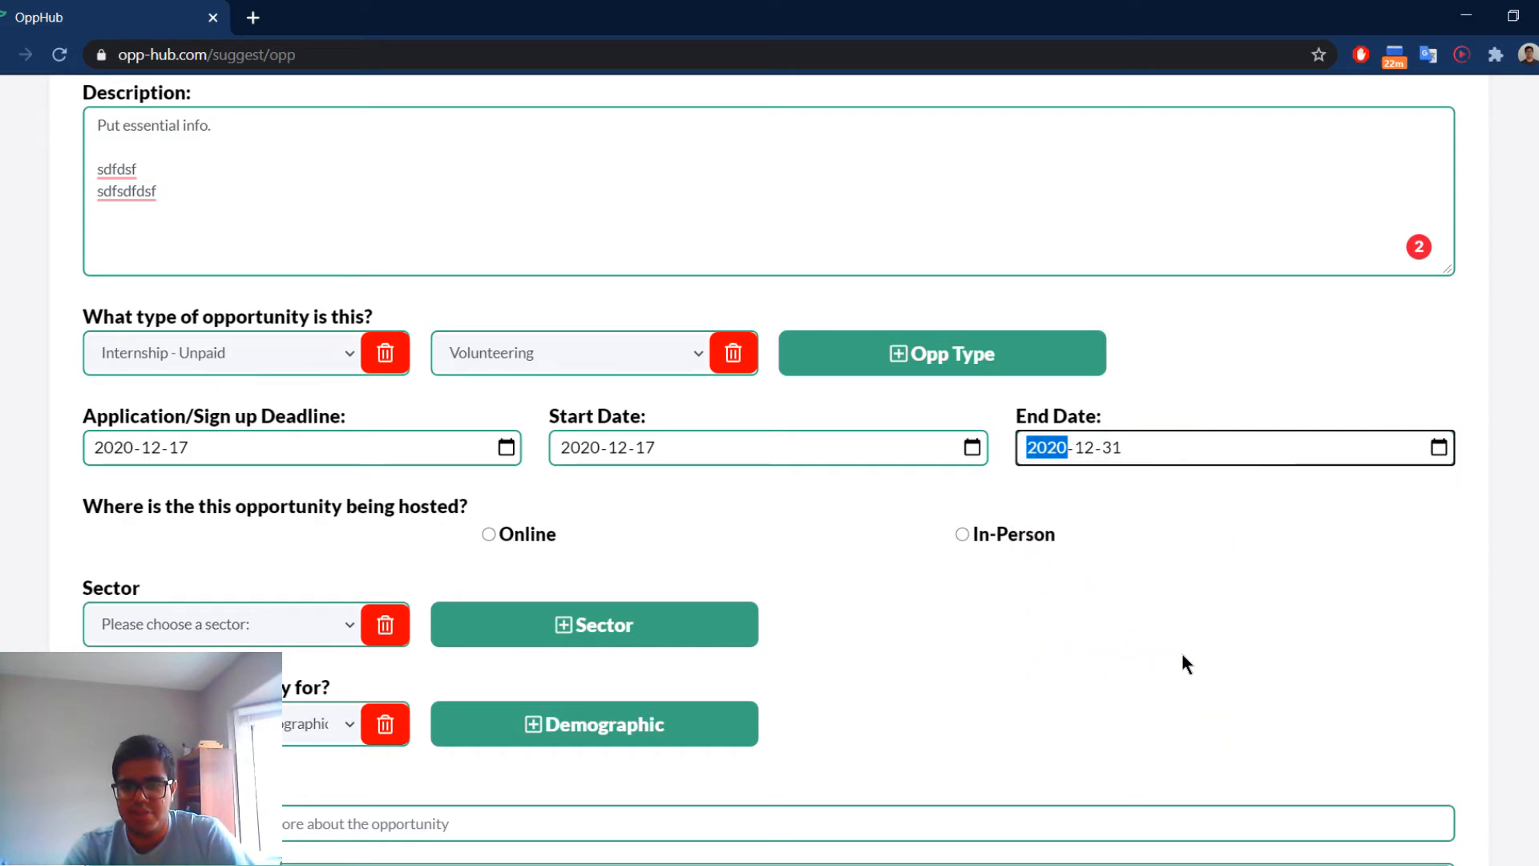
pyautogui.click(1284, 520)
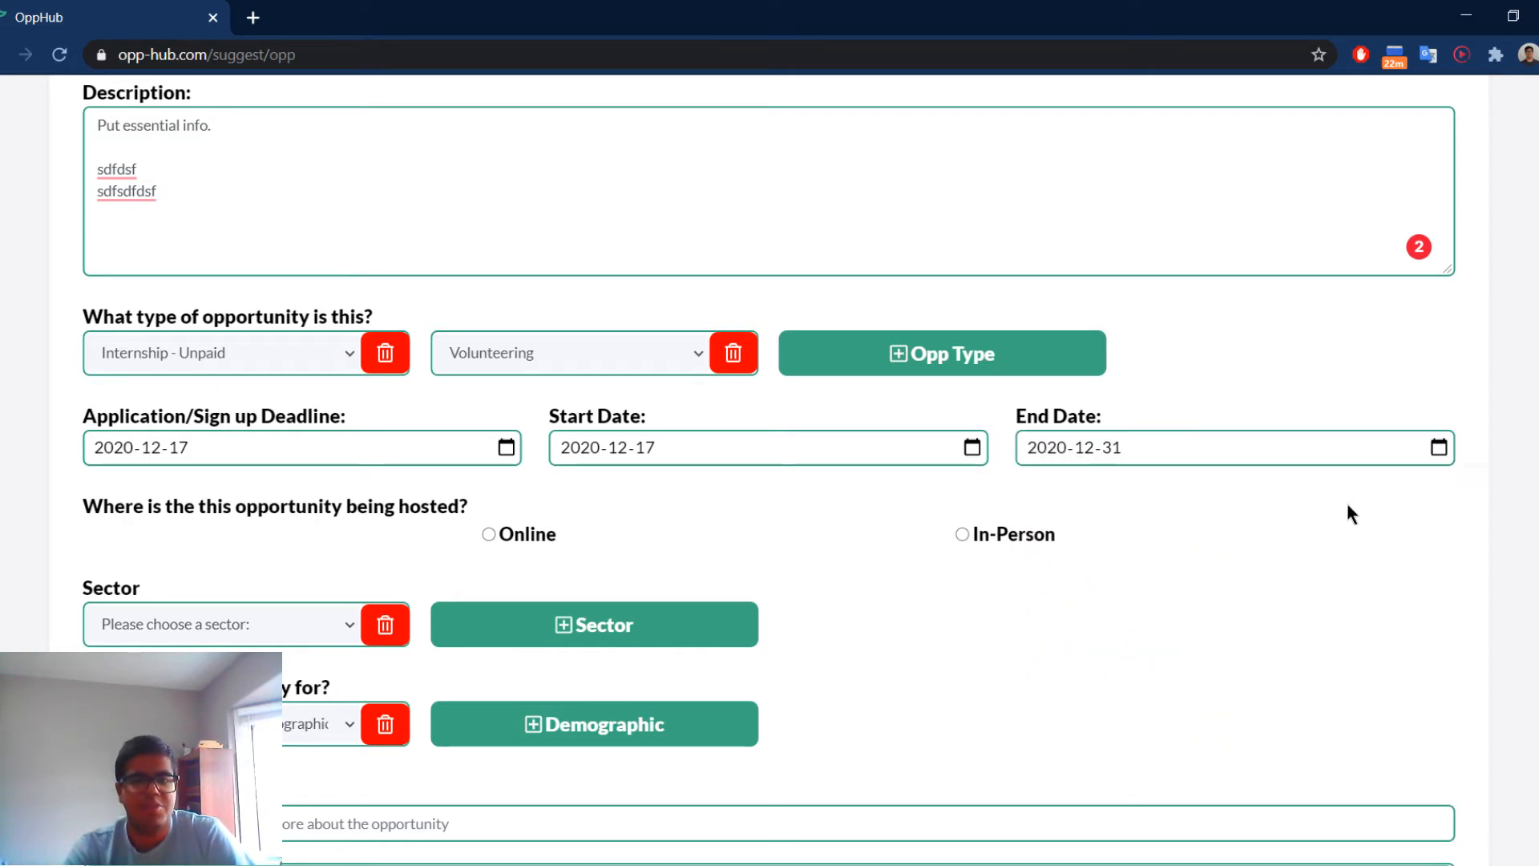
# Mark the opportunity as hosted online with the region International/Global, and choose Arts/Design as the first sector.
pyautogui.click(487, 528)
pyautogui.click(439, 630)
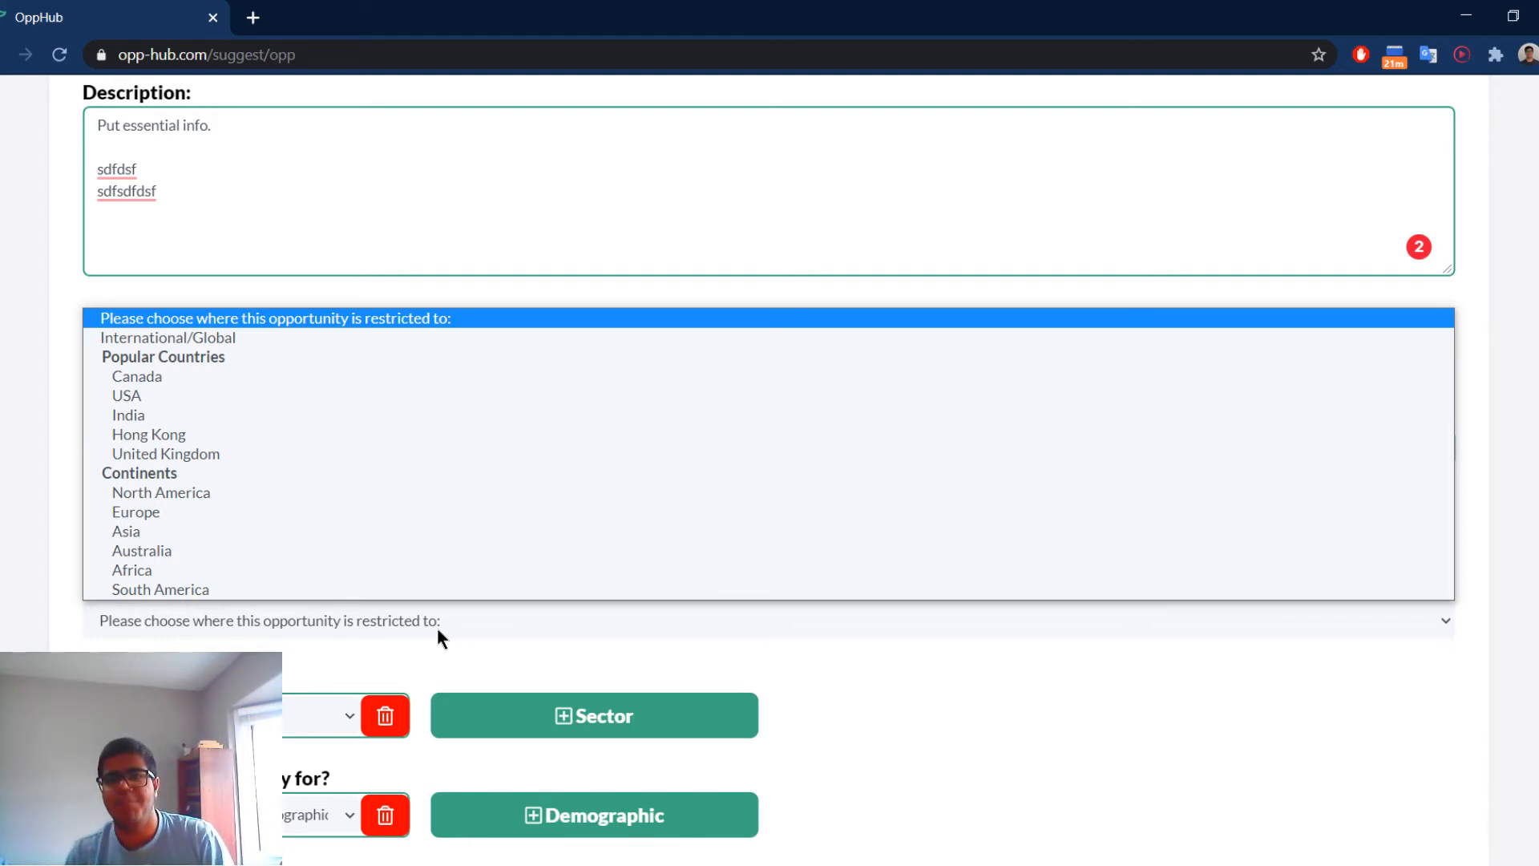
pyautogui.click(236, 338)
pyautogui.click(200, 716)
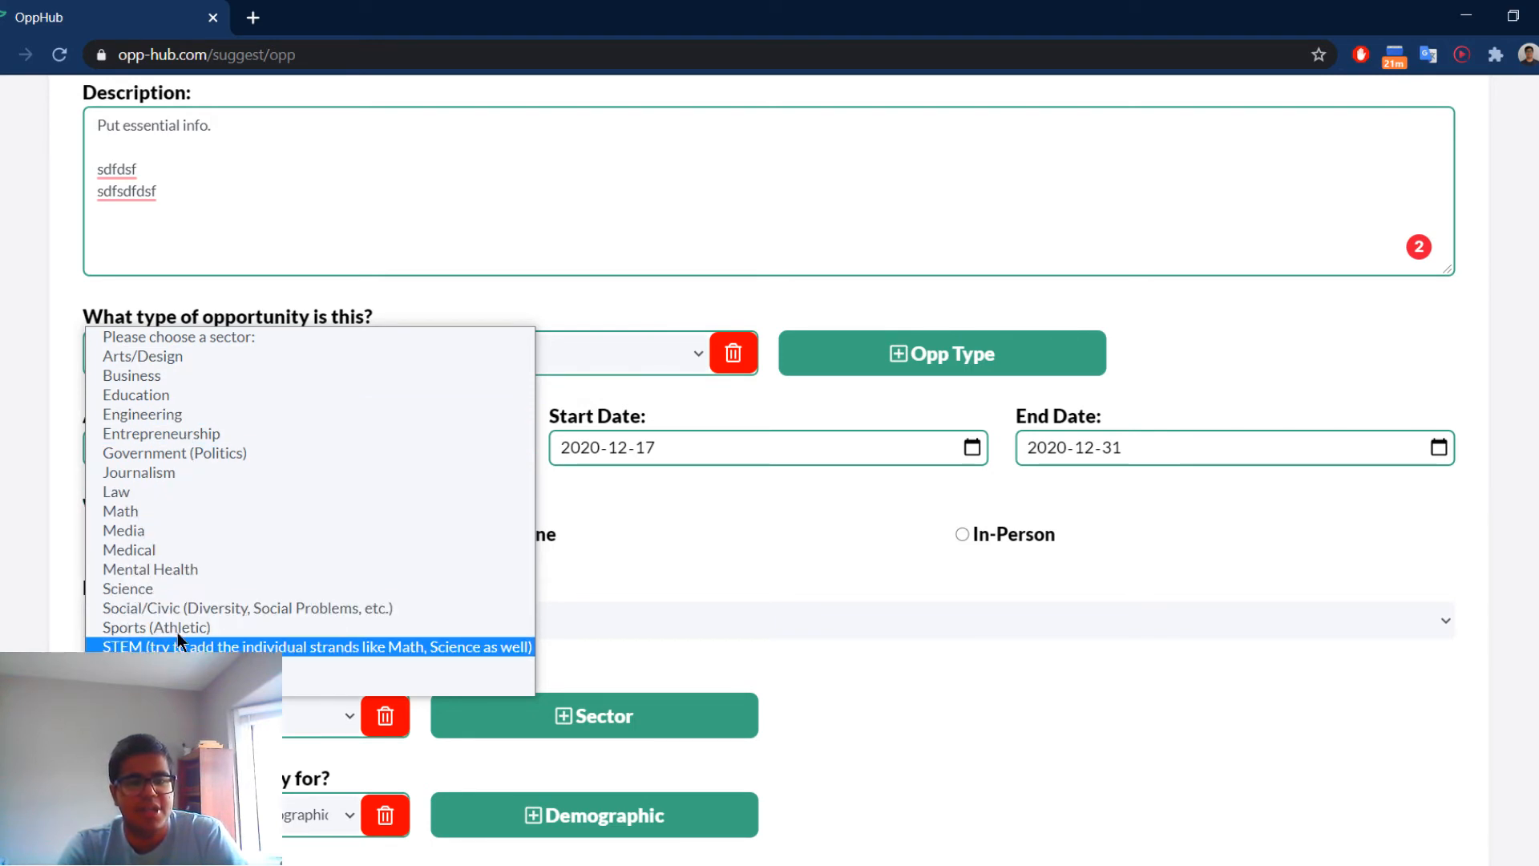
pyautogui.click(206, 355)
# Extend the opportunity title to read "Testing Design Ambassador".
pyautogui.scroll(5, 902, 309)
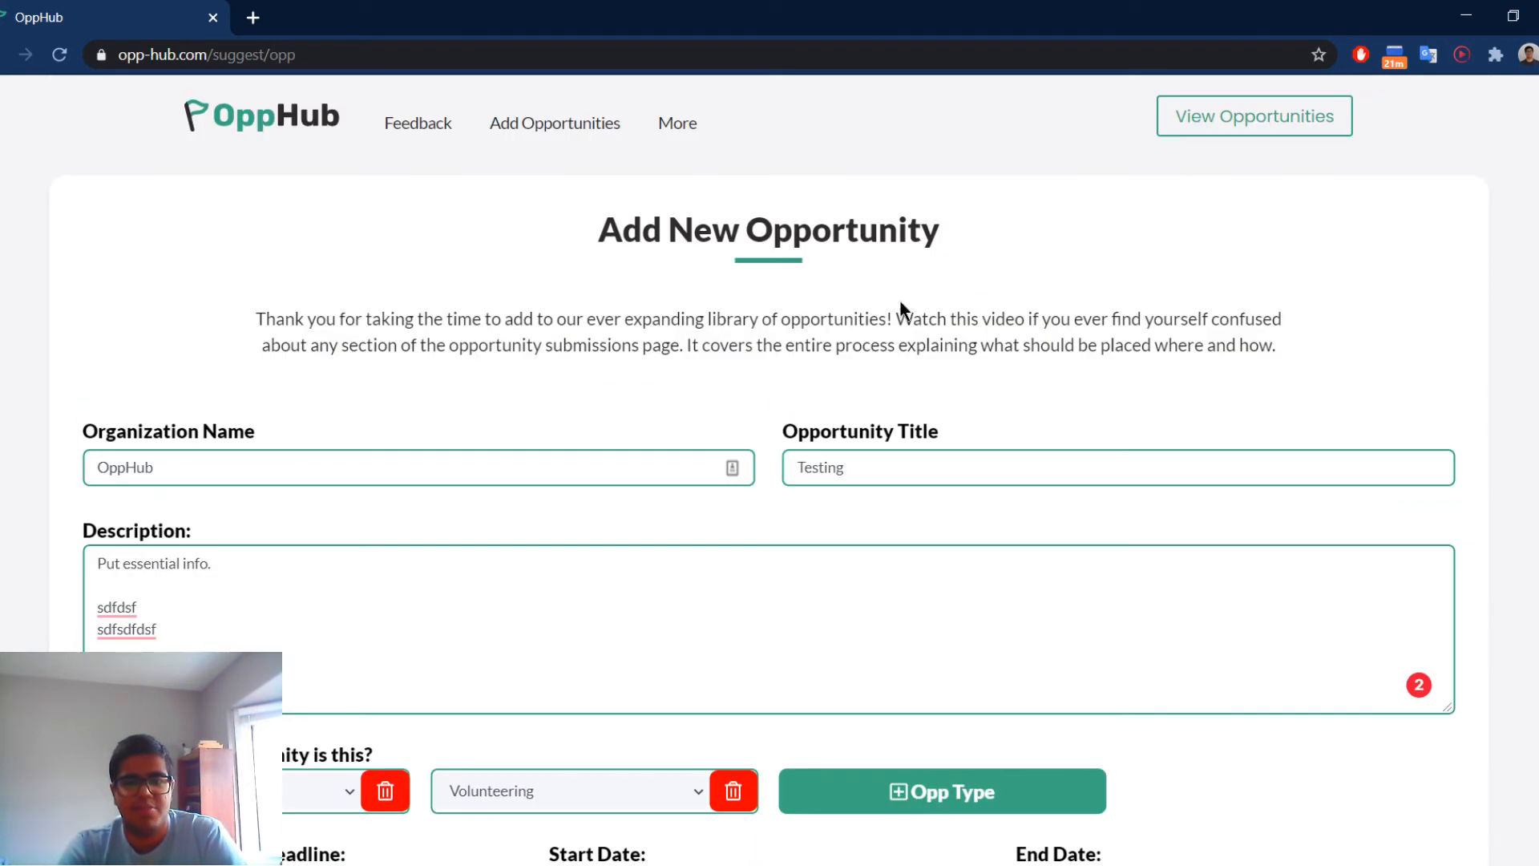
pyautogui.moveTo(879, 457); pyautogui.dragTo(718, 457)
pyautogui.press('End')
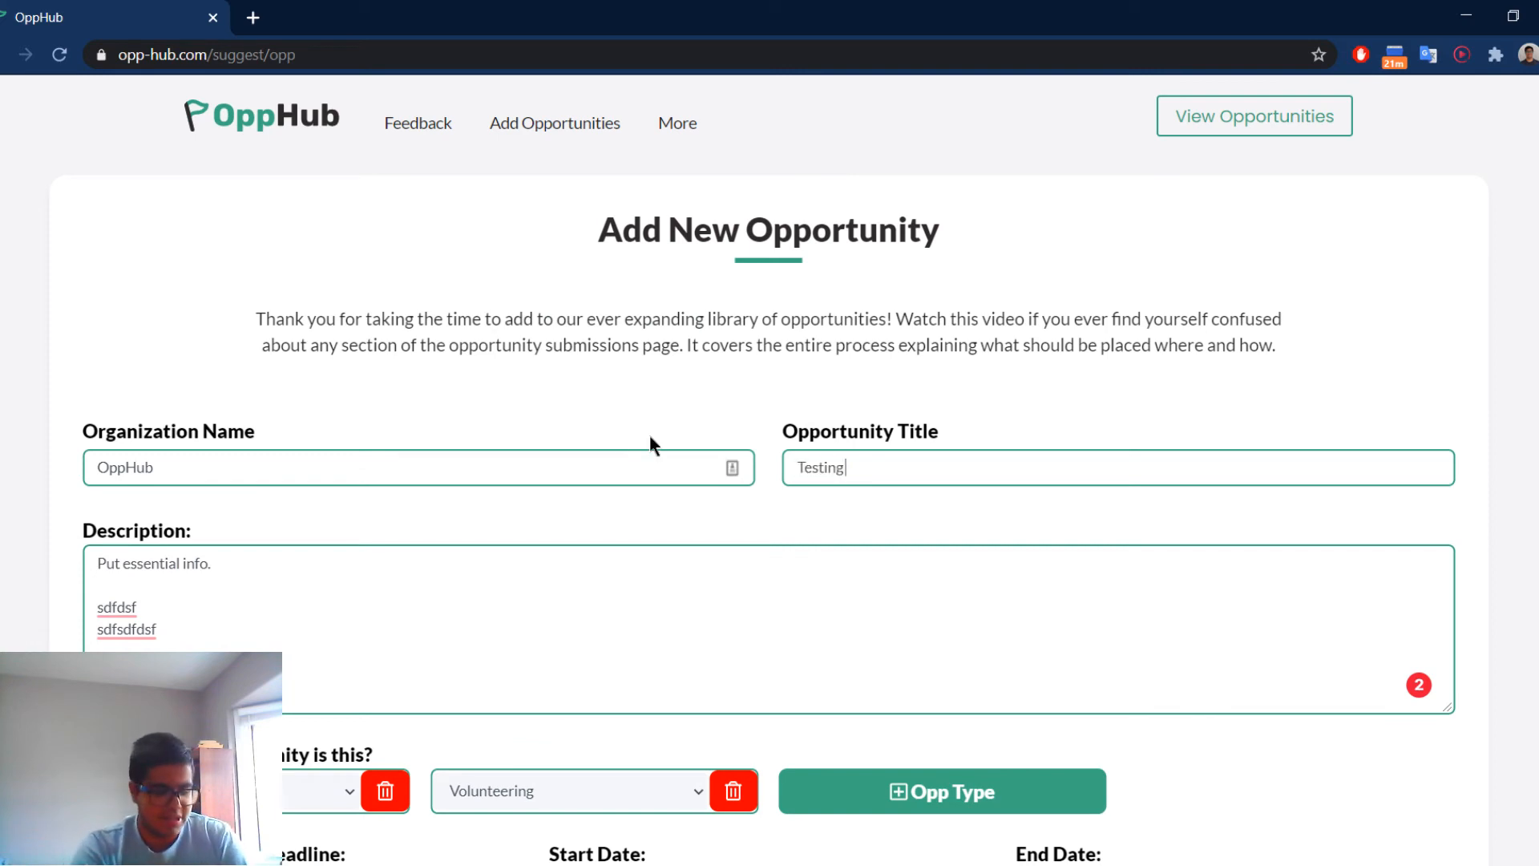
pyautogui.write('Design A')
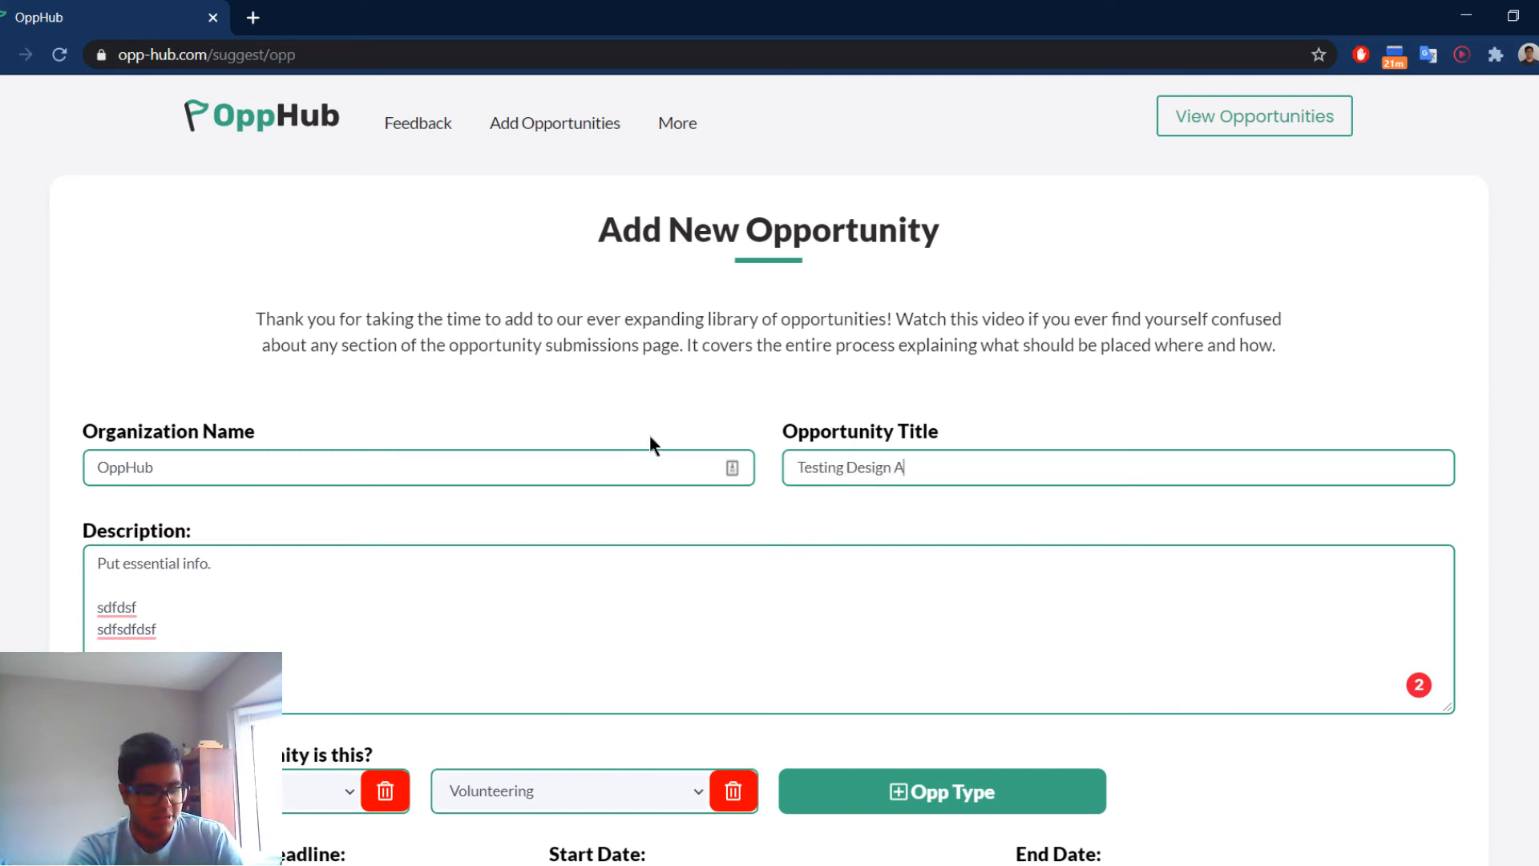
pyautogui.write('mbasds')
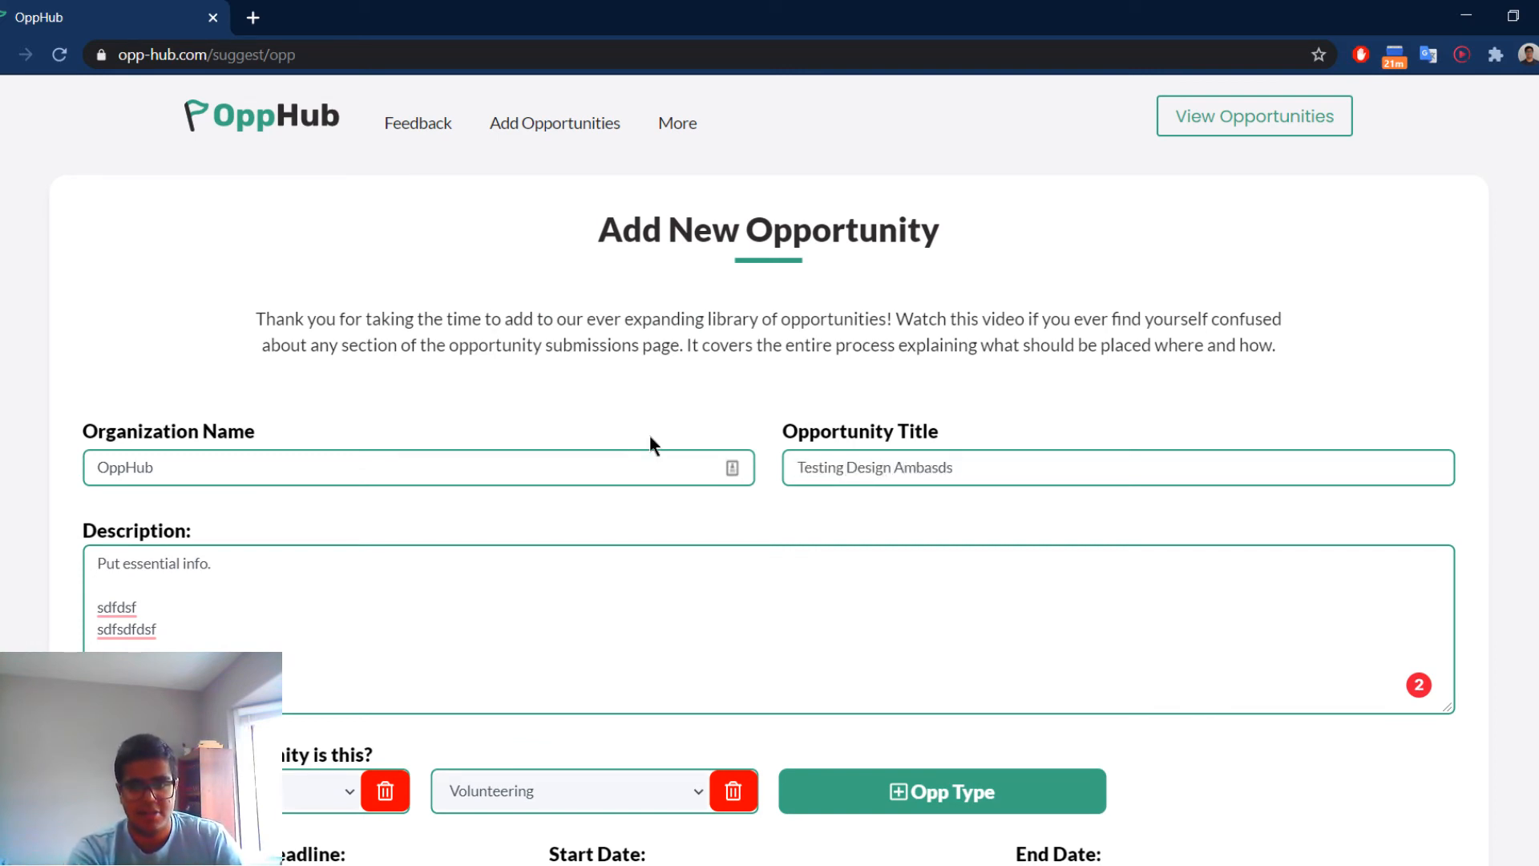
pyautogui.press('BackSpace')
pyautogui.press('BackSpace')
pyautogui.write('sador')
# Add two more sectors, Education and Social/Civic (Diversity, Social Problems, etc.).
pyautogui.scroll(-10, 709, 418)
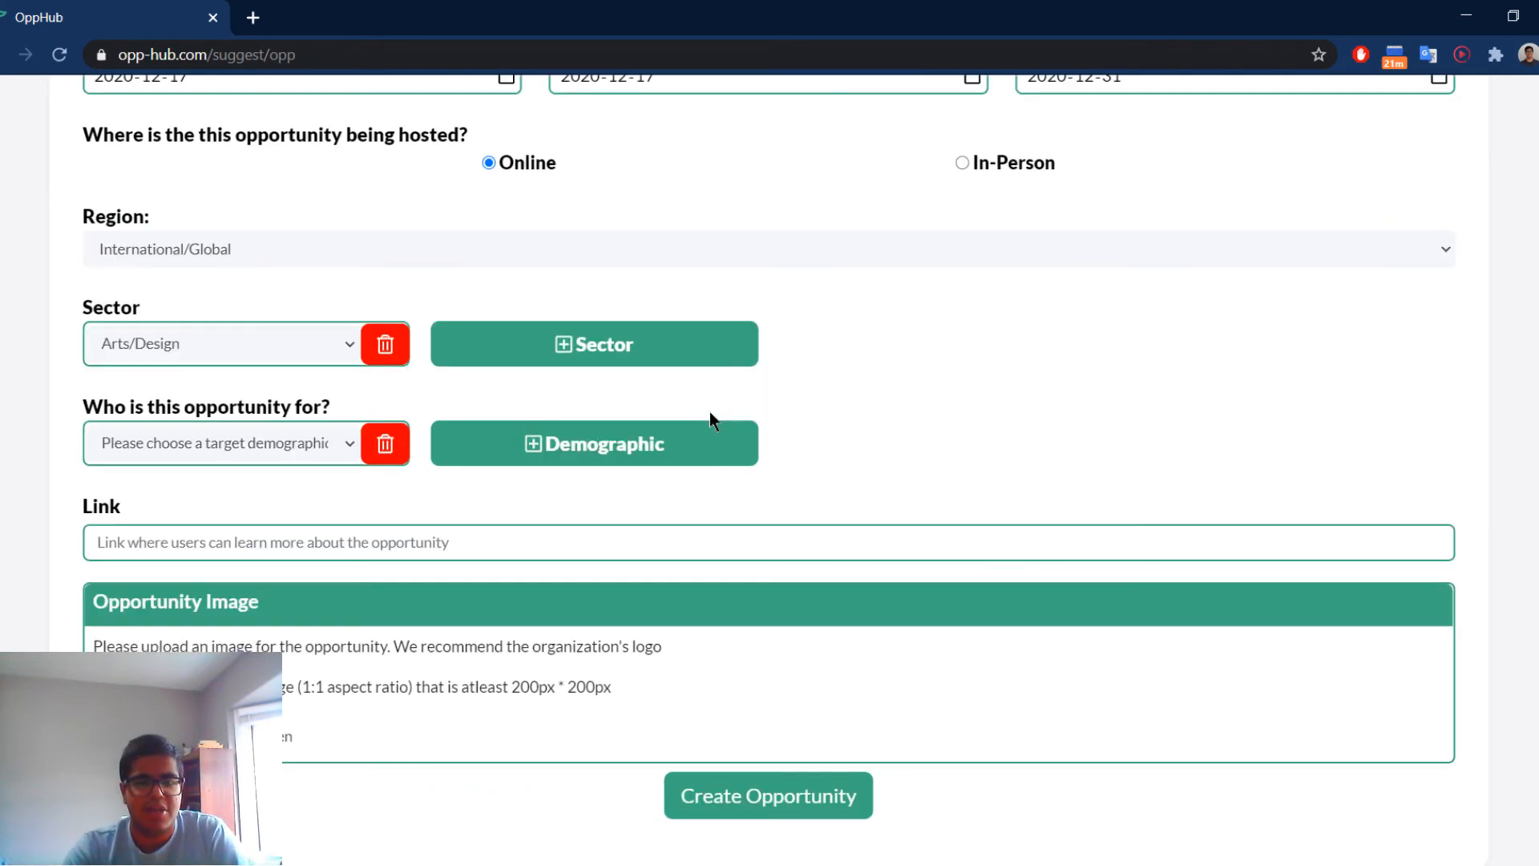
pyautogui.click(527, 328)
pyautogui.click(537, 344)
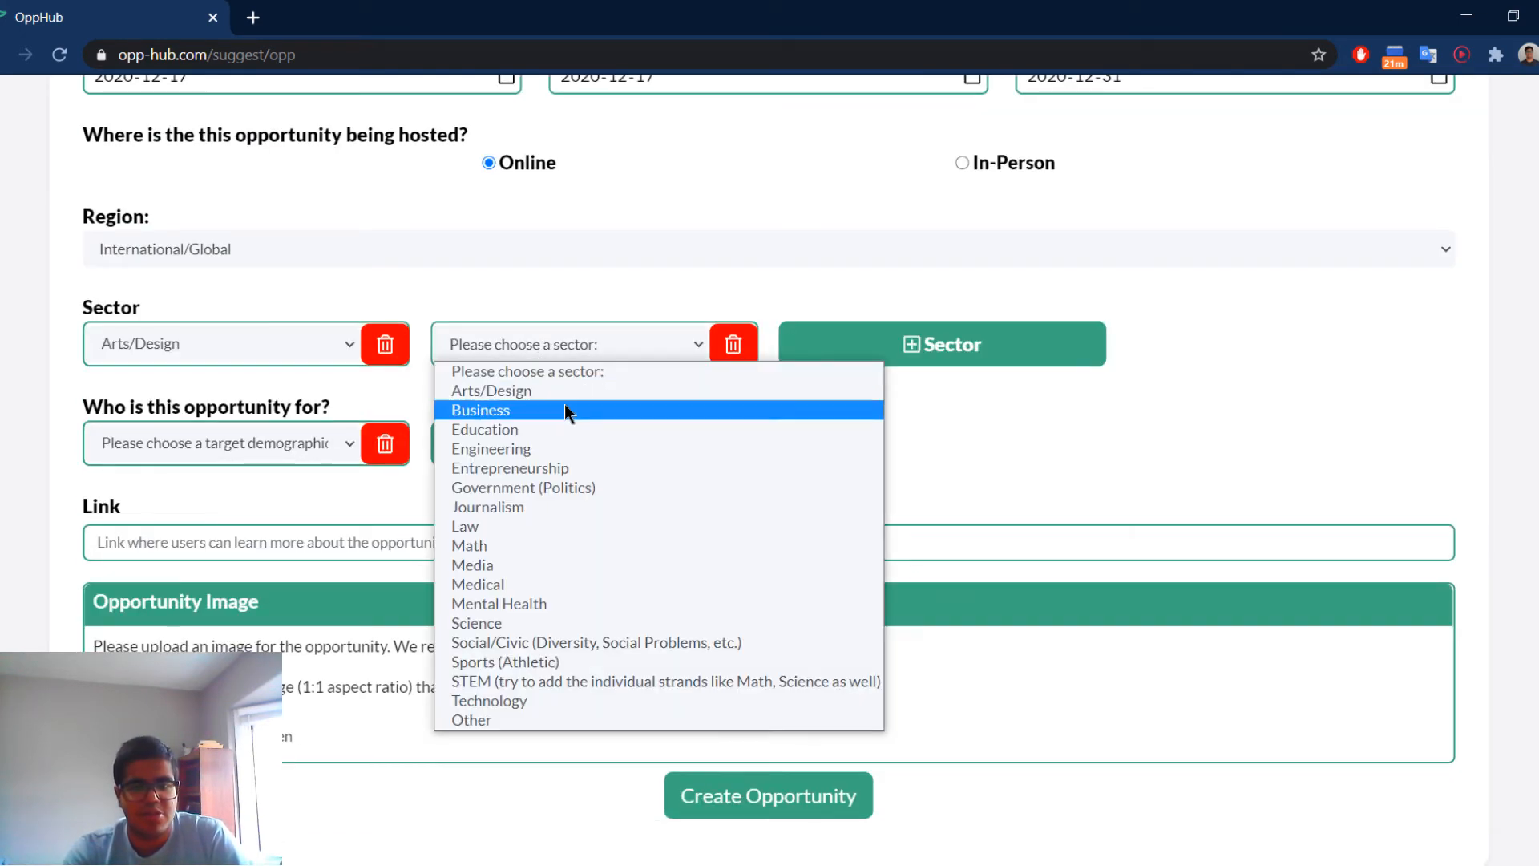
pyautogui.click(566, 428)
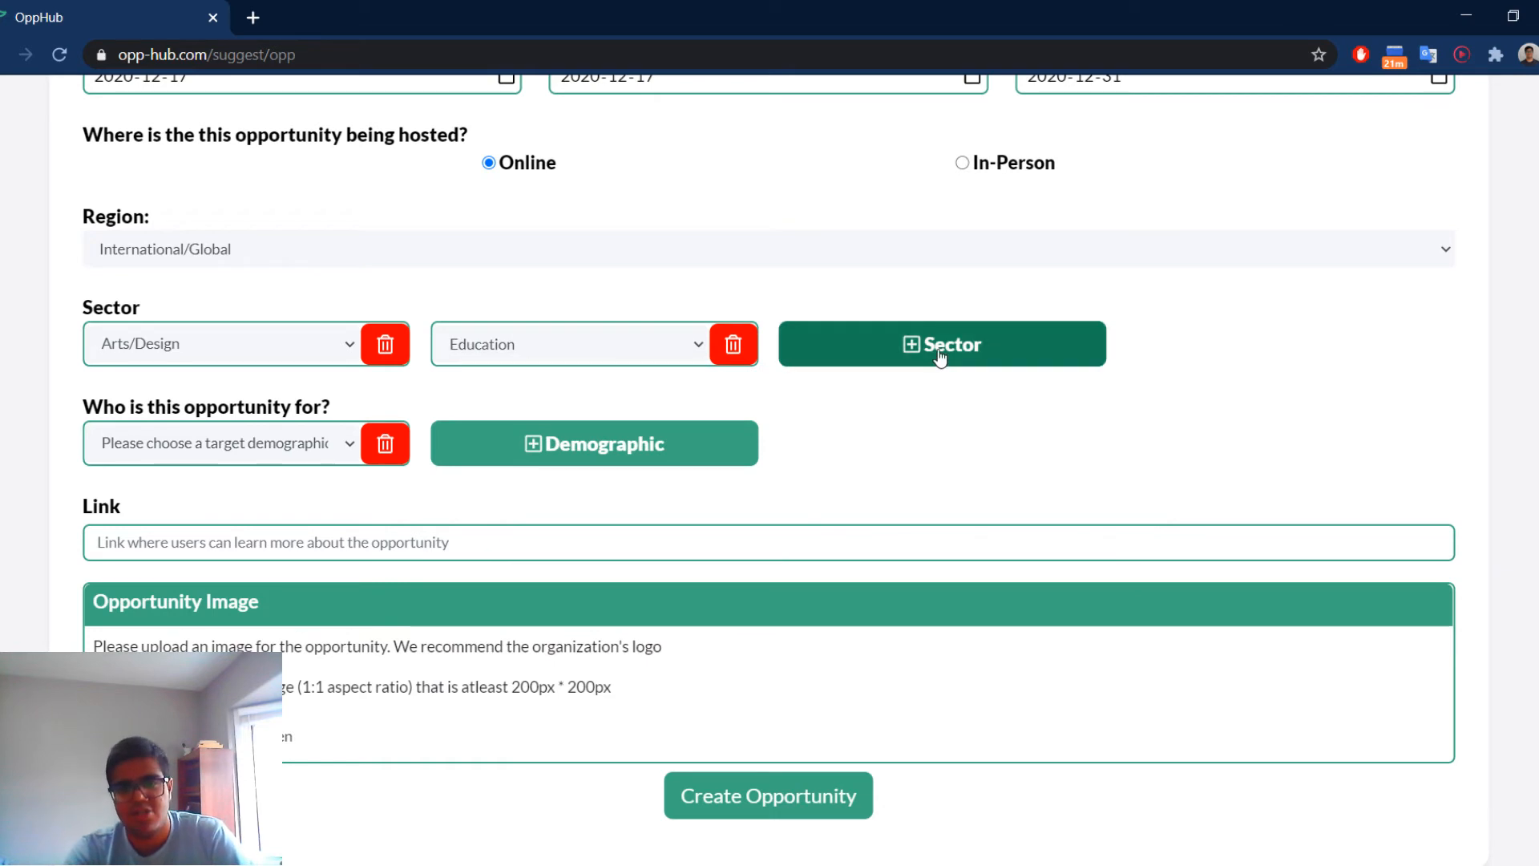
pyautogui.click(939, 358)
pyautogui.click(939, 350)
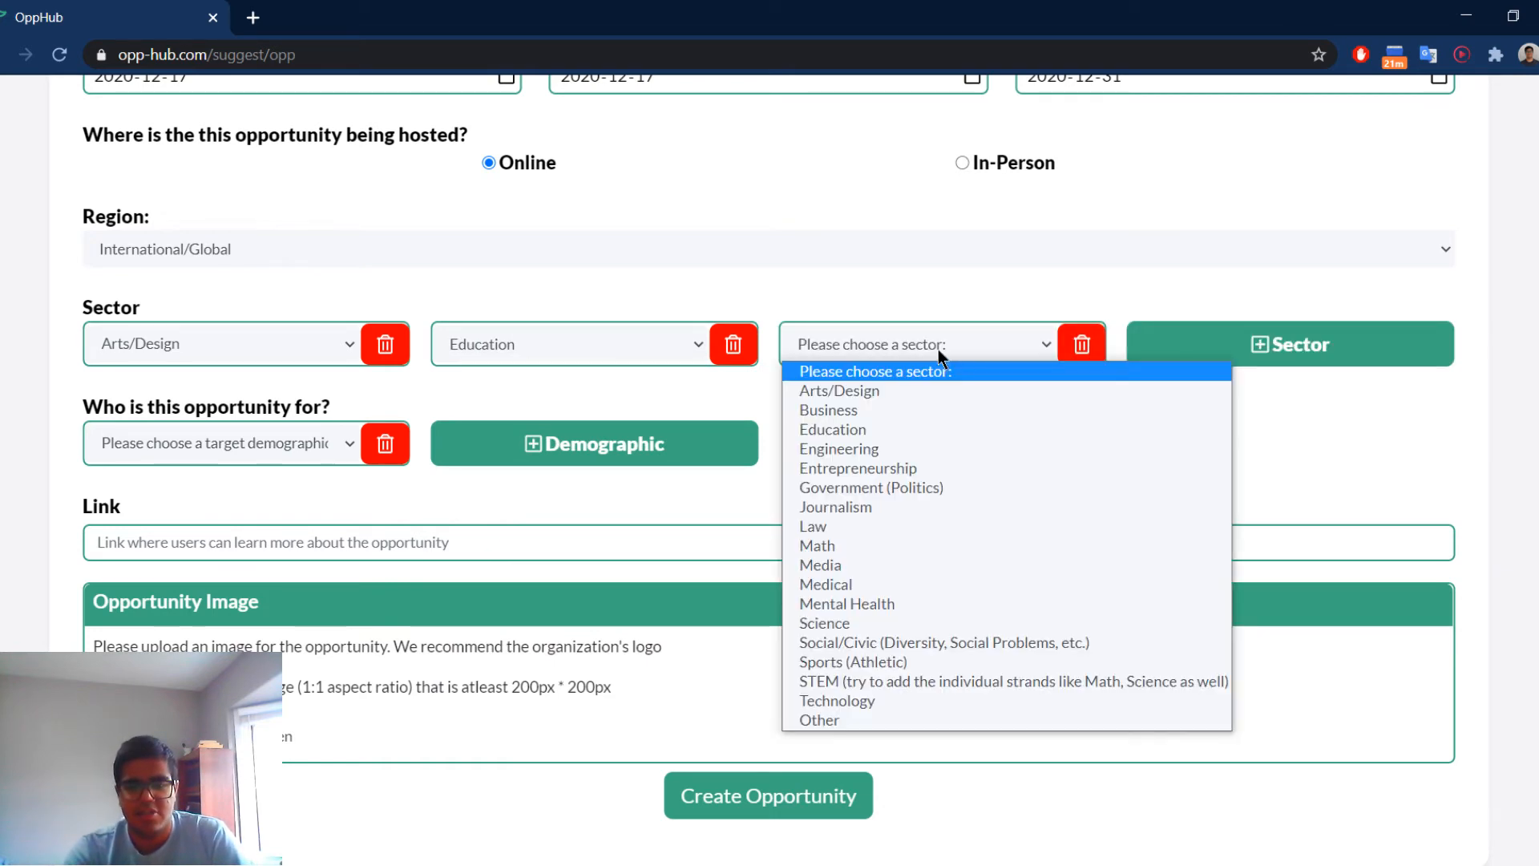
pyautogui.click(969, 642)
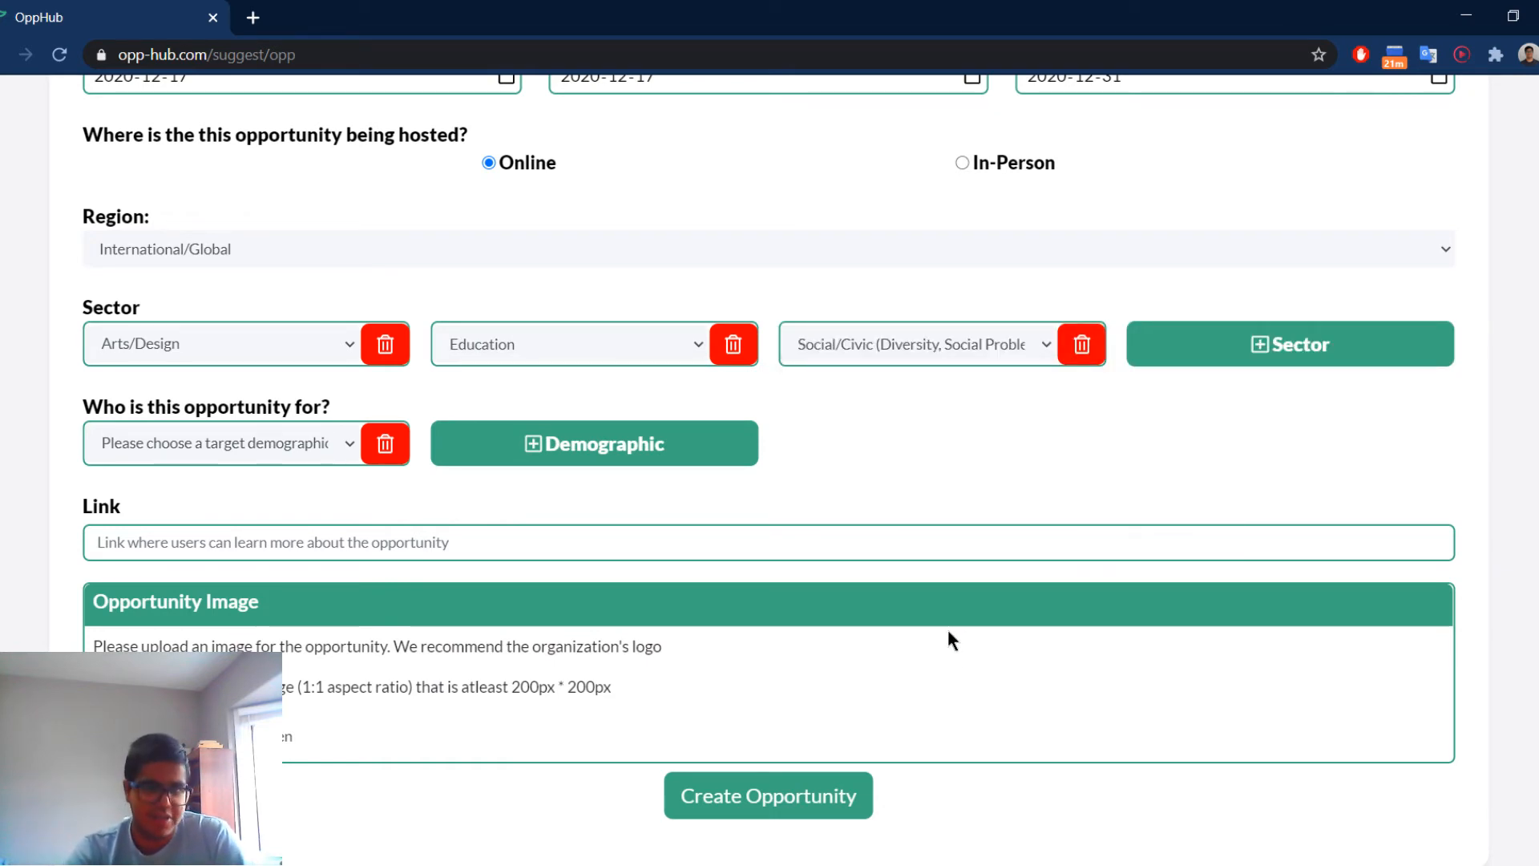
# Choose High School as the first target demographic and add Undergraduate as the second.
pyautogui.click(260, 450)
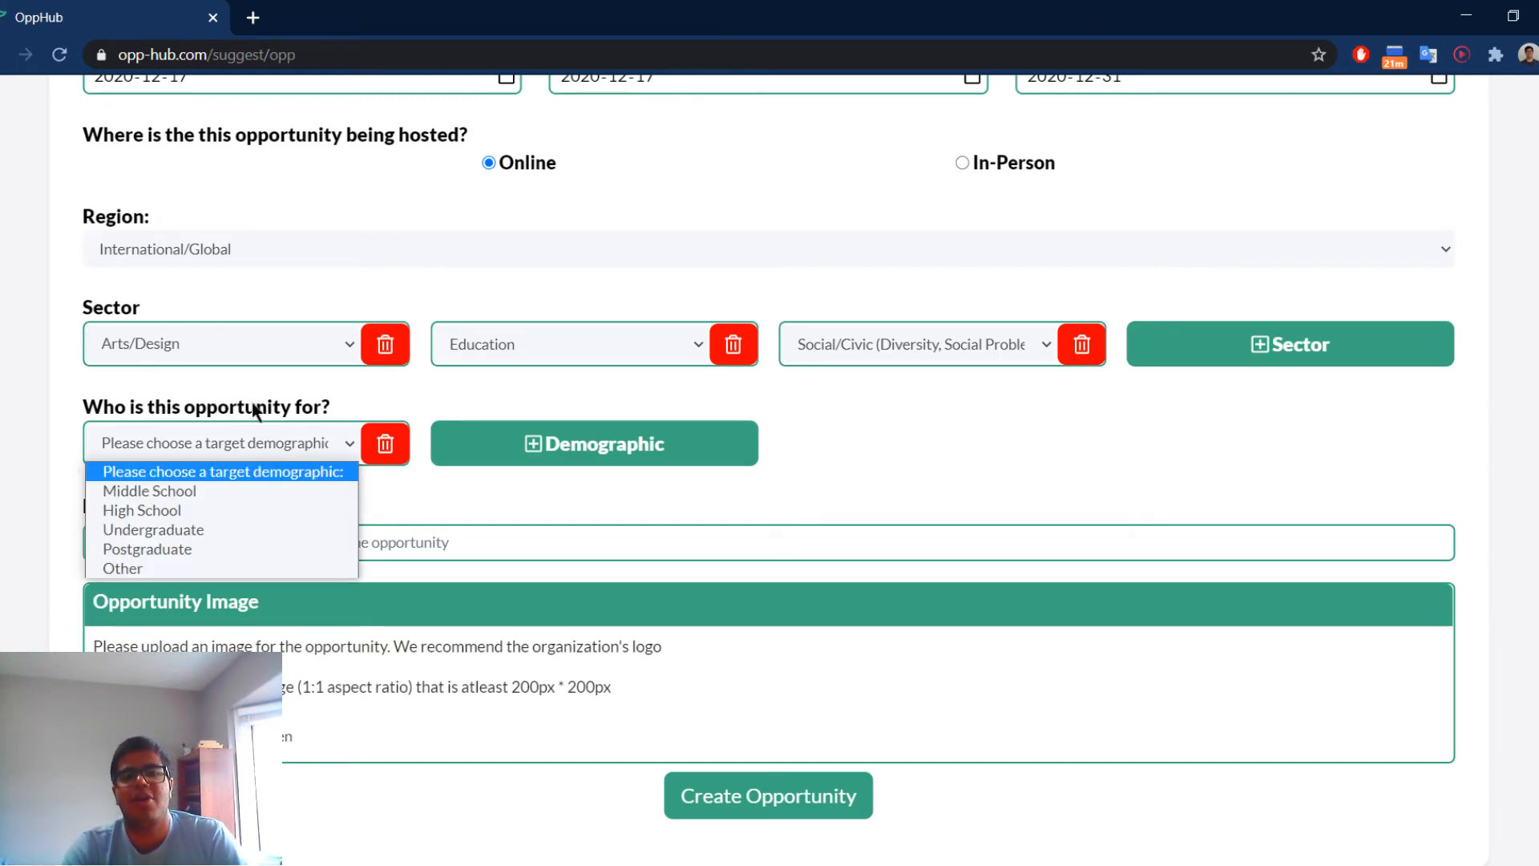
pyautogui.click(180, 510)
pyautogui.click(481, 445)
pyautogui.click(482, 448)
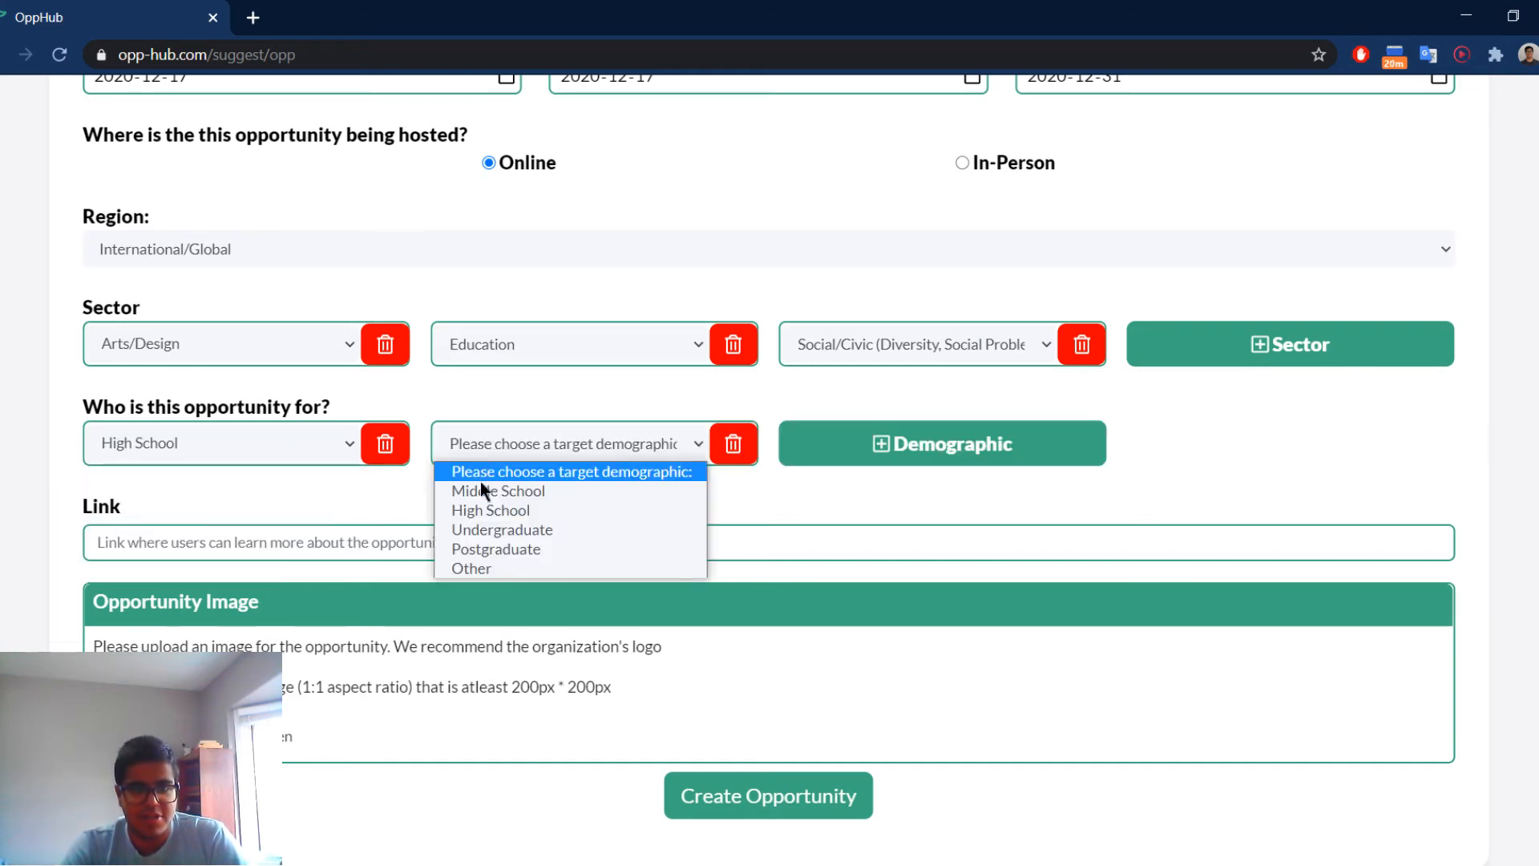
pyautogui.click(501, 528)
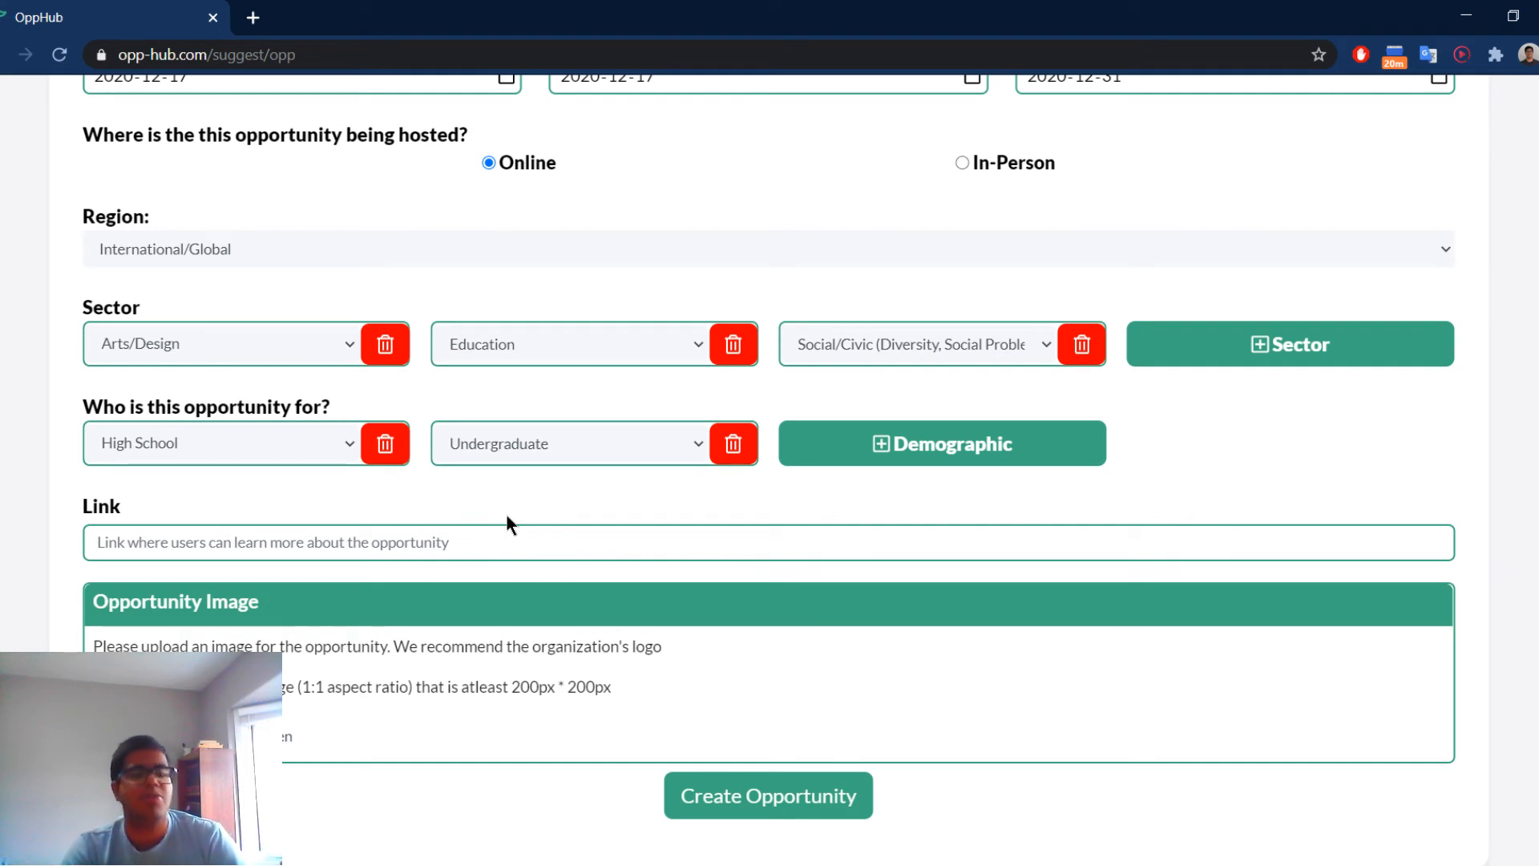
# Add a third target demographic entry and remove it without choosing a demographic.
pyautogui.click(842, 441)
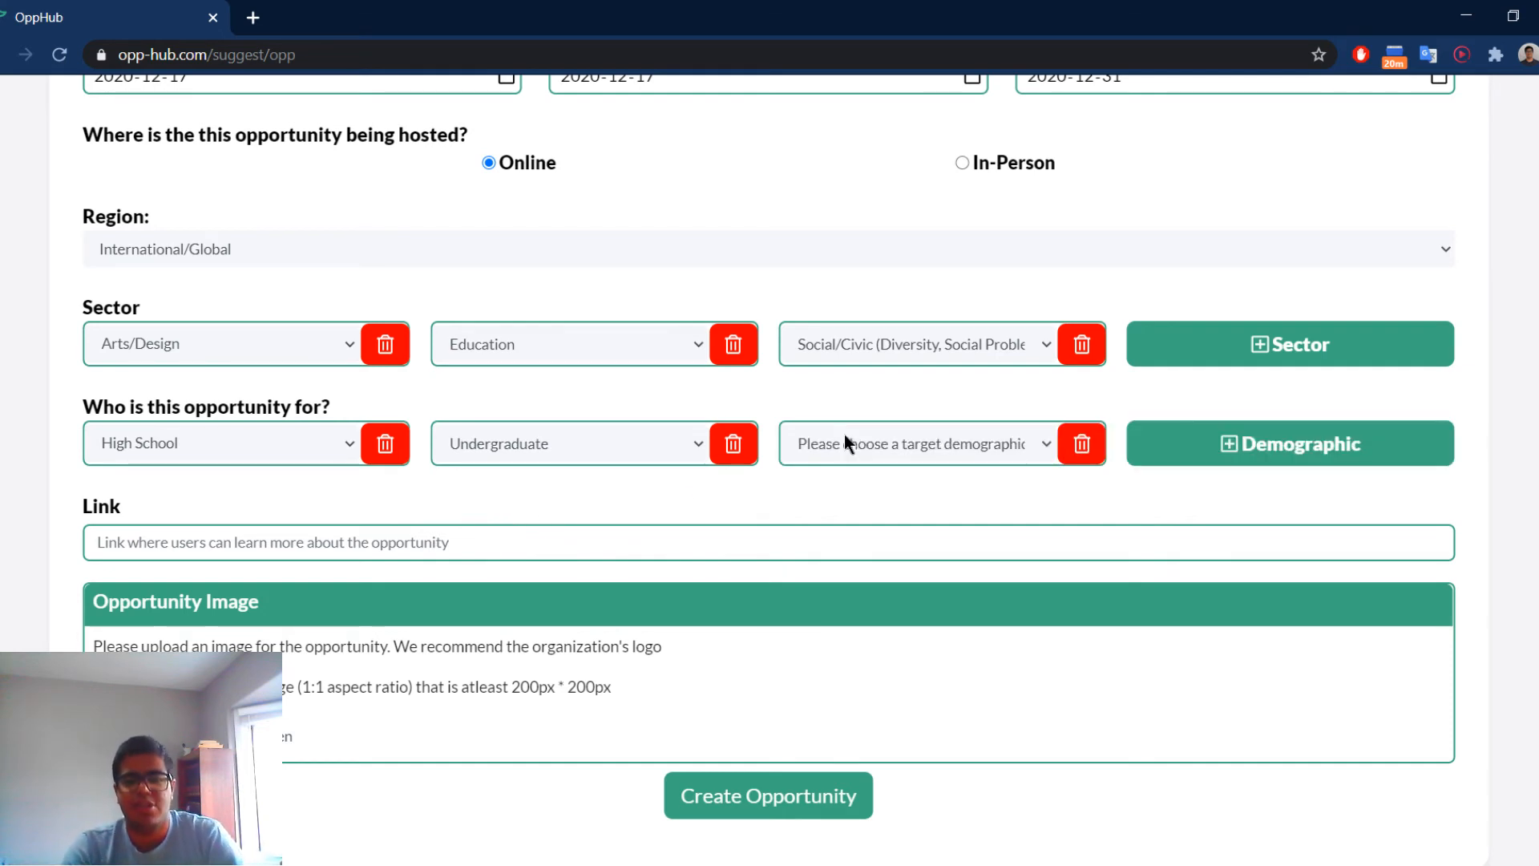
pyautogui.click(1076, 445)
pyautogui.click(911, 444)
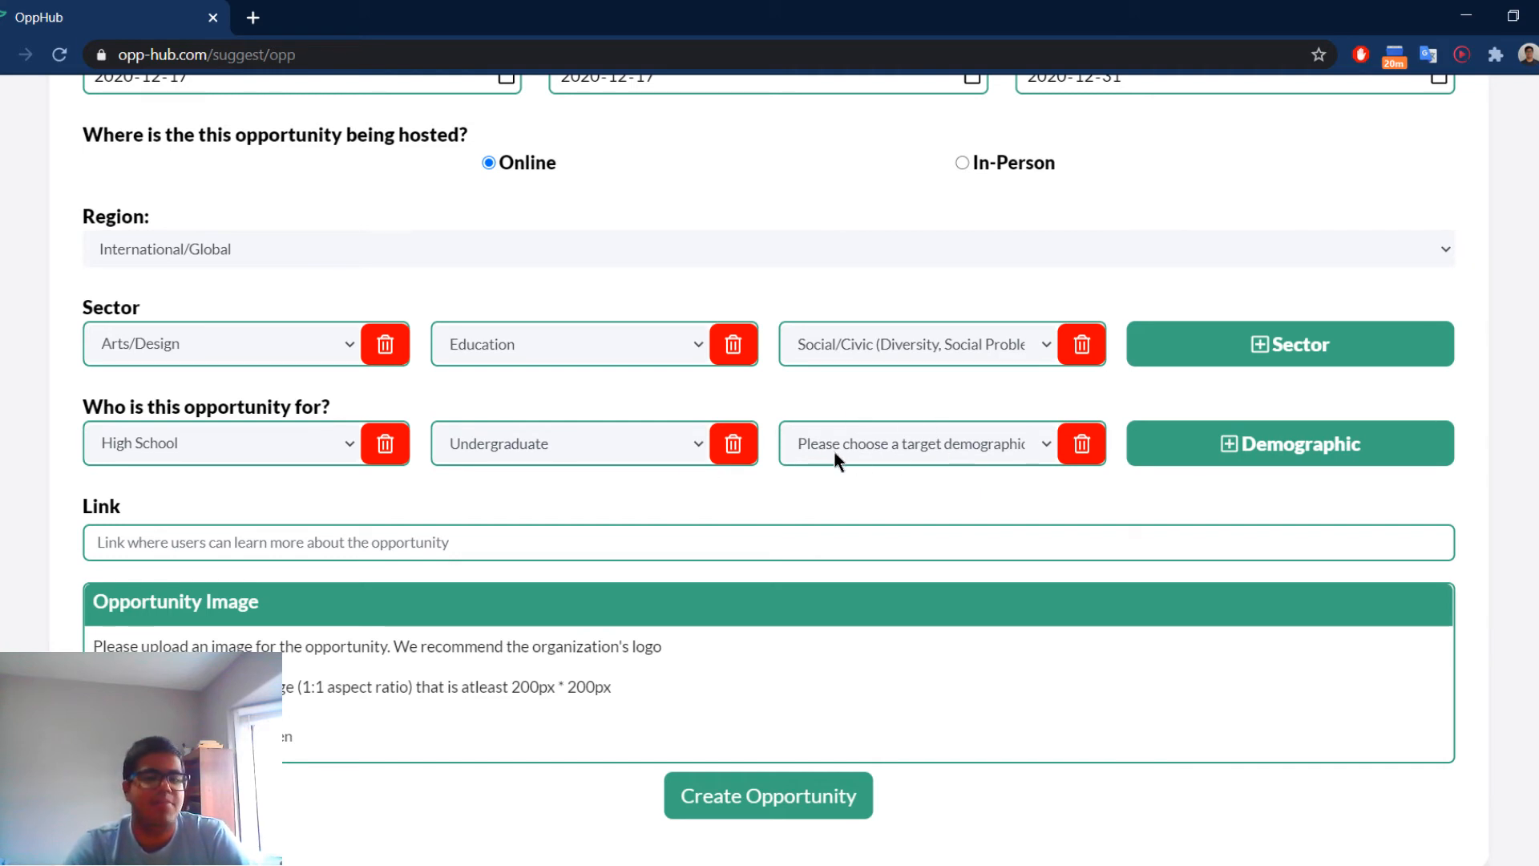
pyautogui.click(1082, 445)
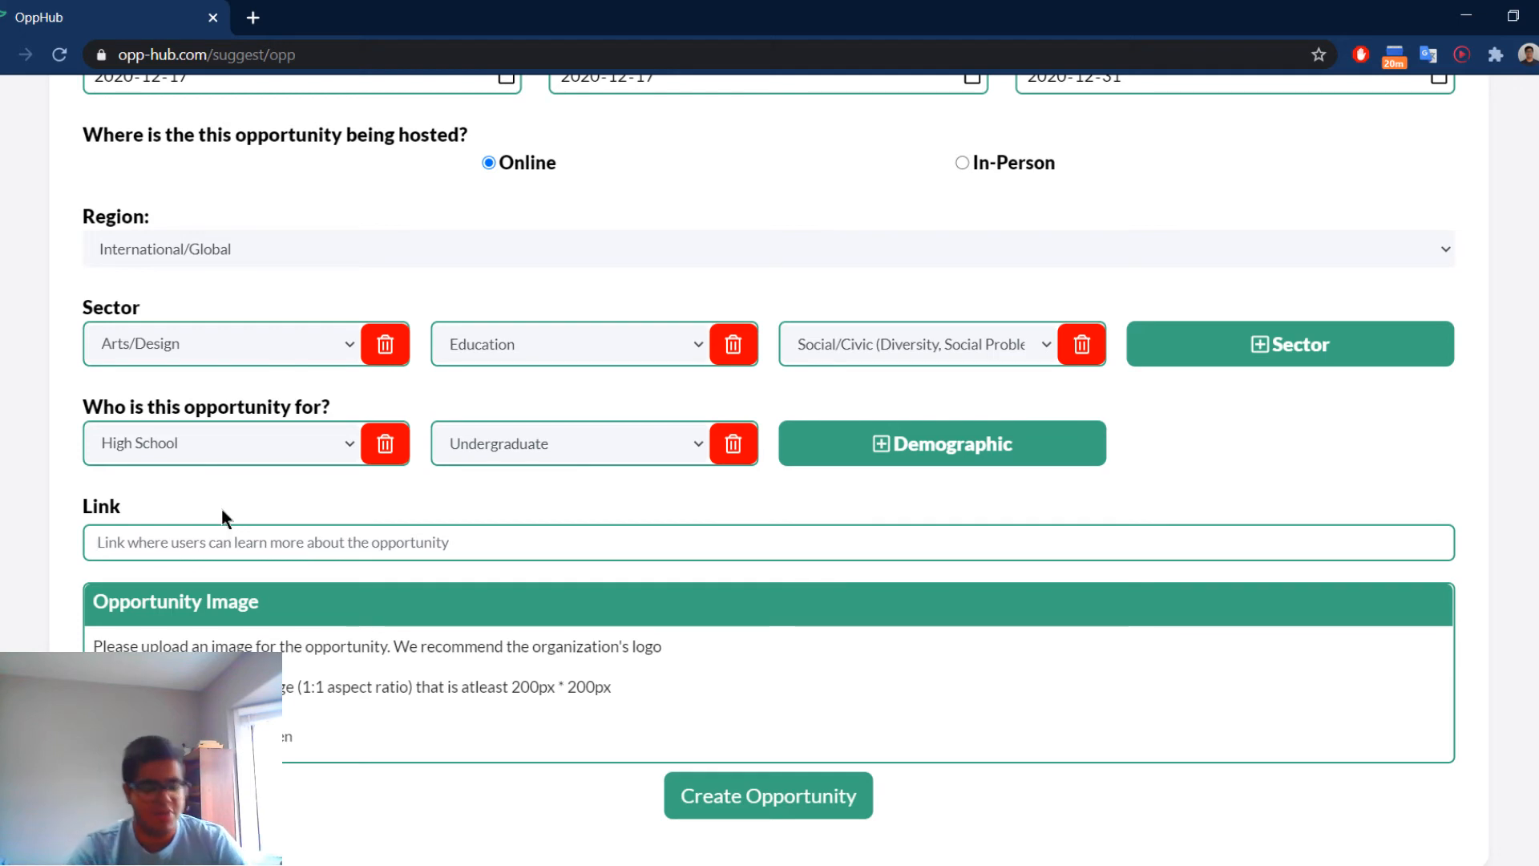
pyautogui.click(247, 57)
pyautogui.hotkey('ctrl', 'c')
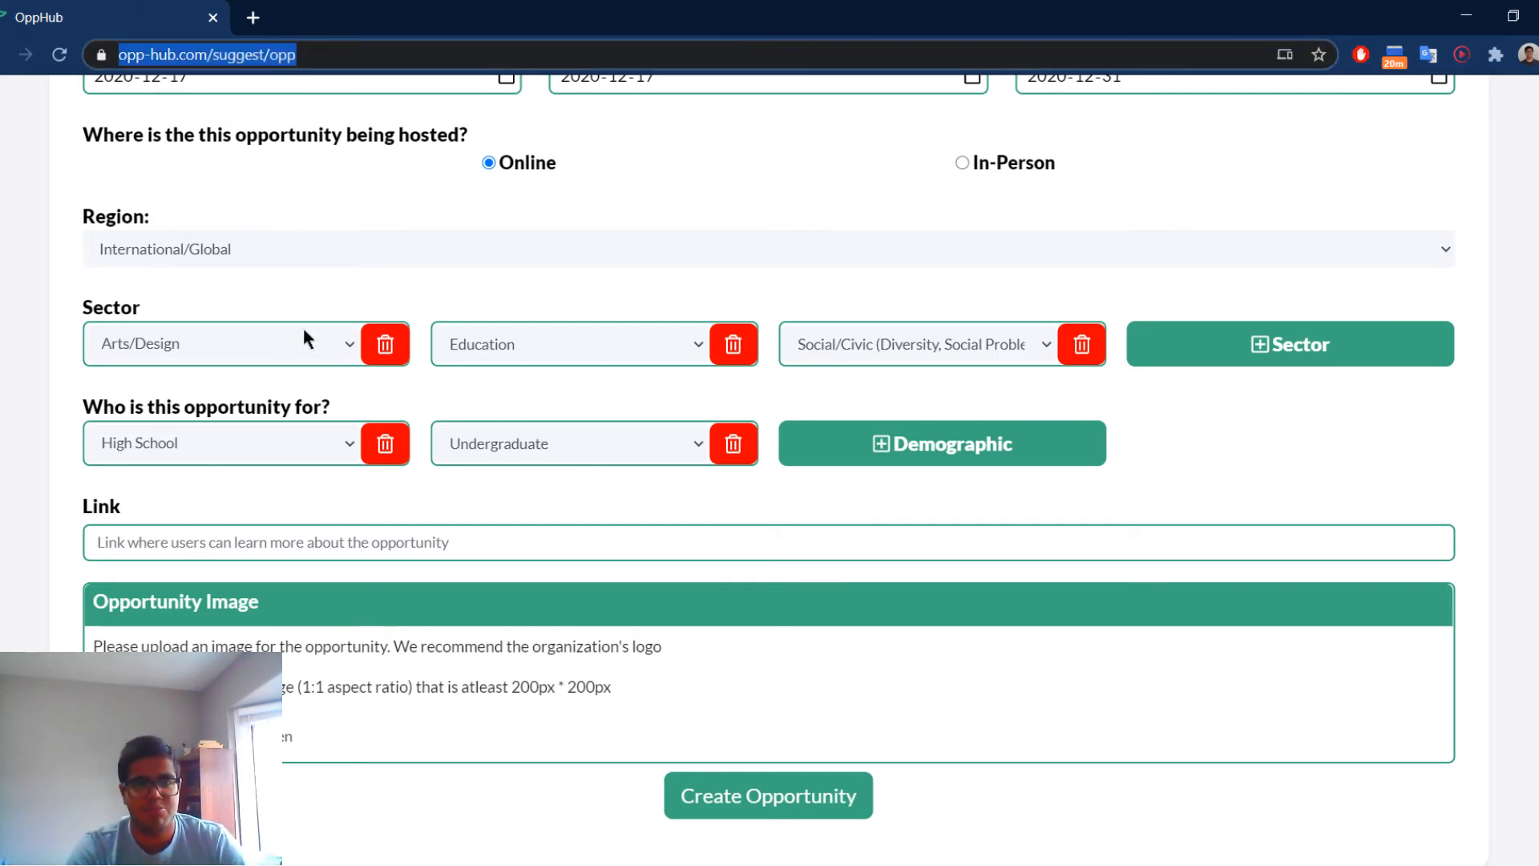
pyautogui.click(239, 550)
pyautogui.hotkey('ctrl', 'v')
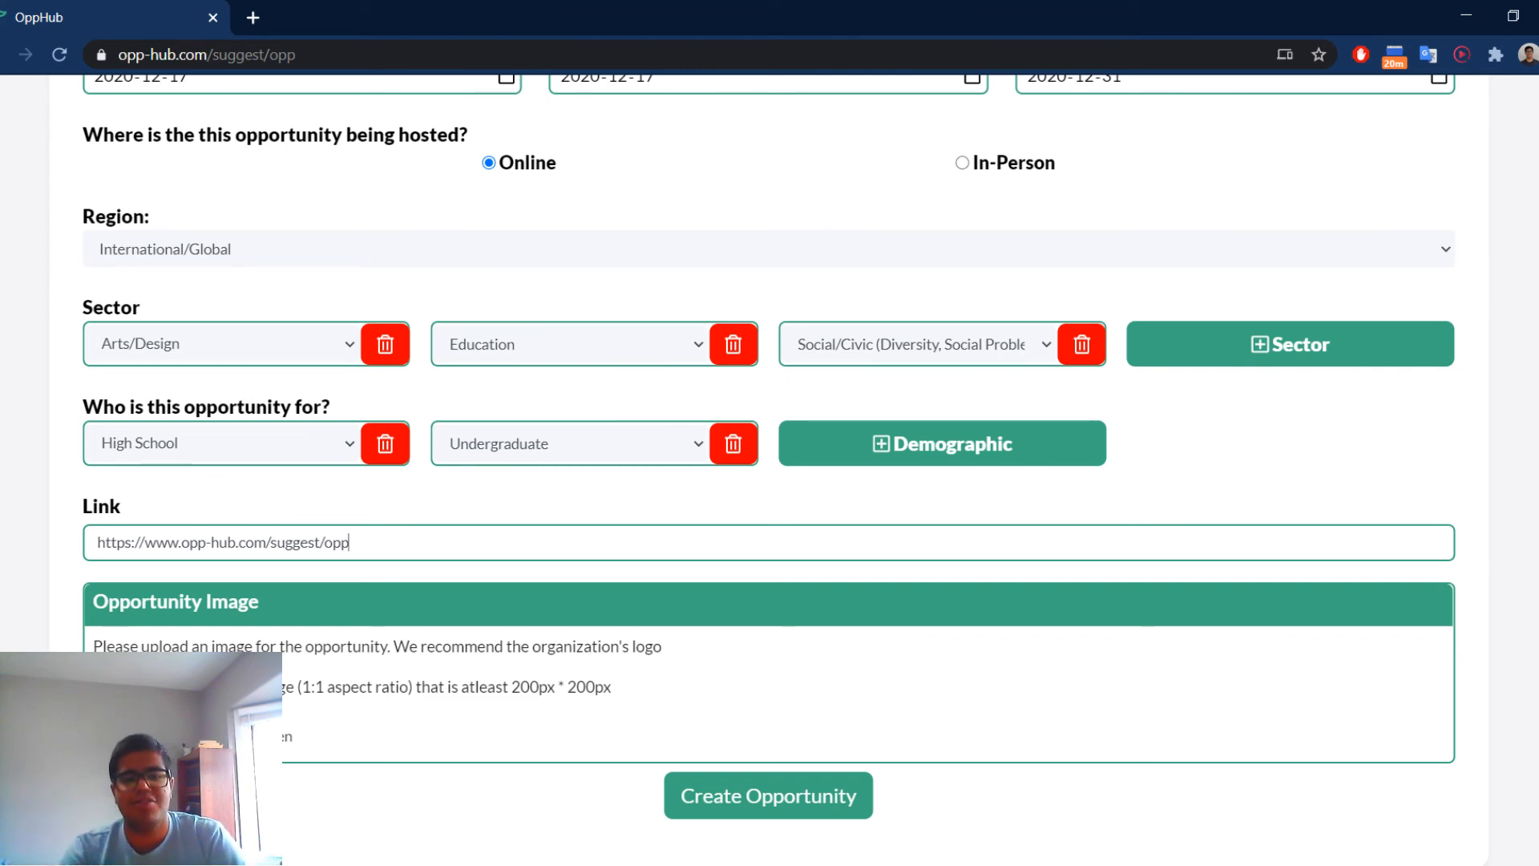
# Check the image size requirement and upload "Green Bg logo.png" from Downloads as the opportunity image.
pyautogui.moveTo(96, 688); pyautogui.dragTo(675, 703)
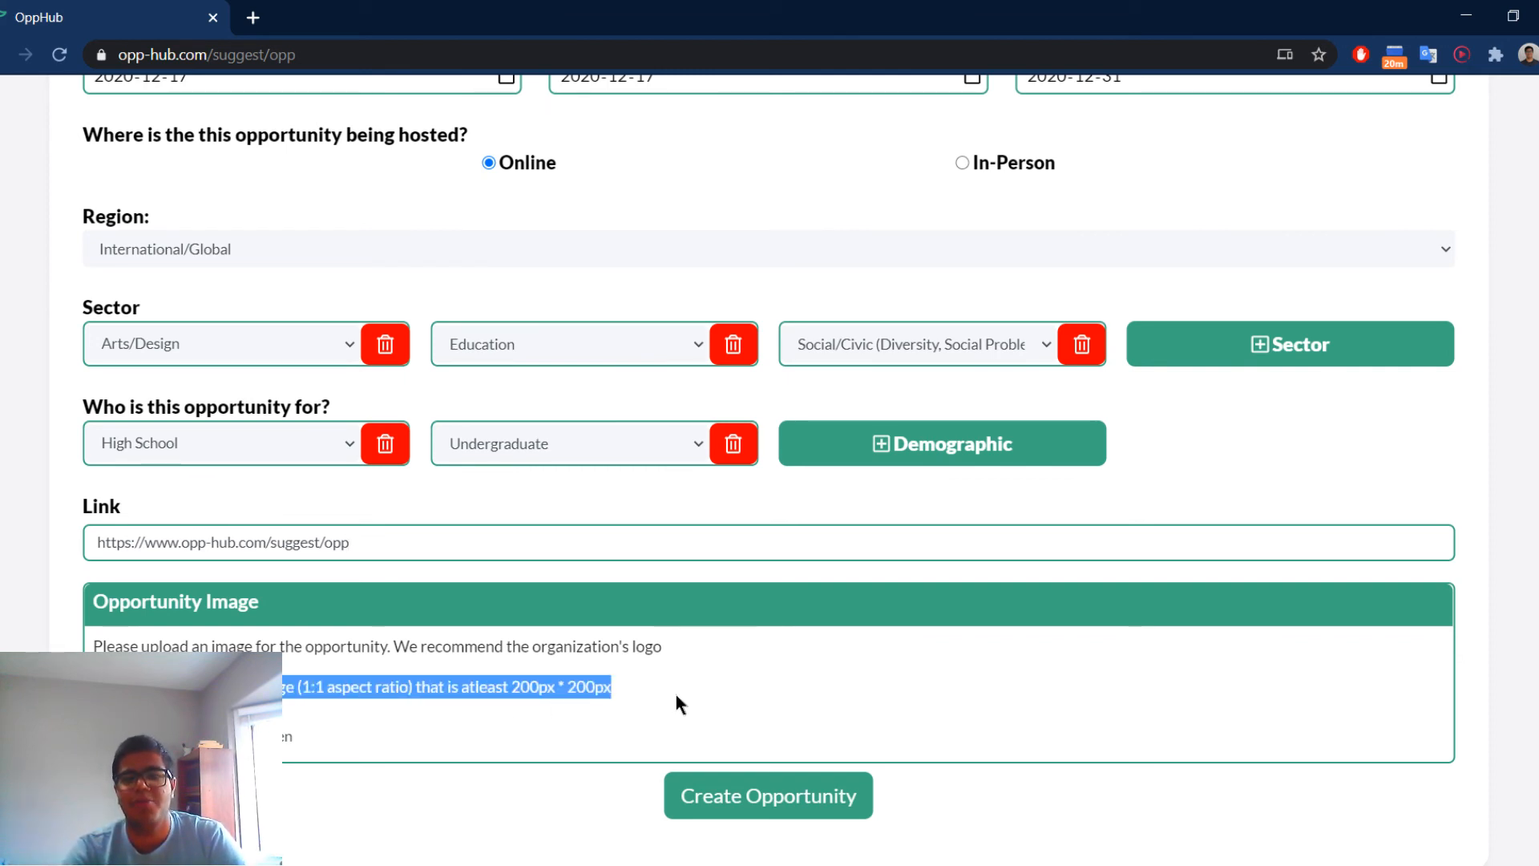
pyautogui.click(677, 698)
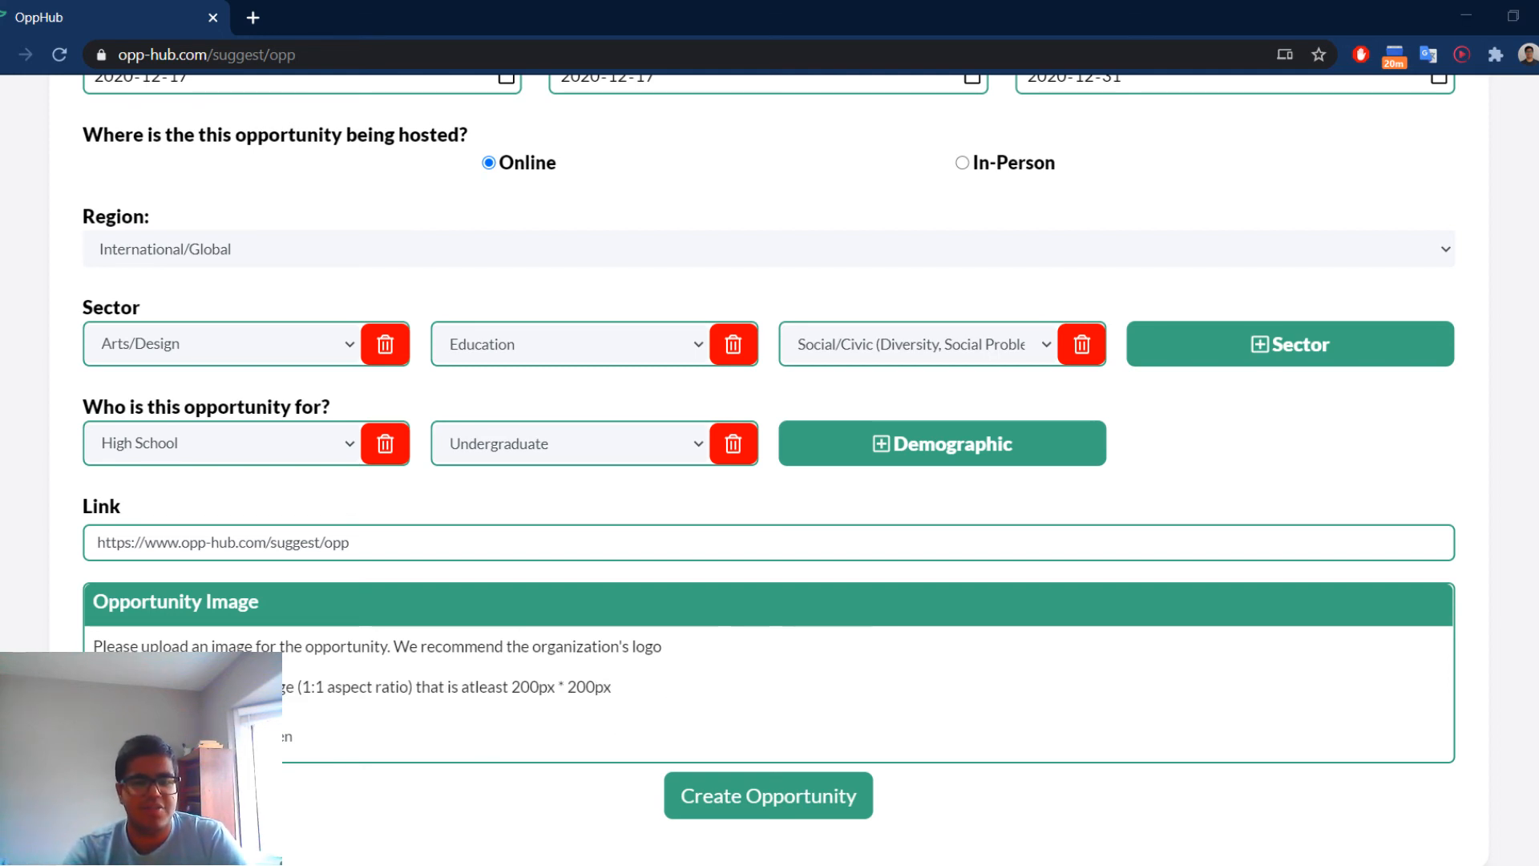
pyautogui.click(372, 757)
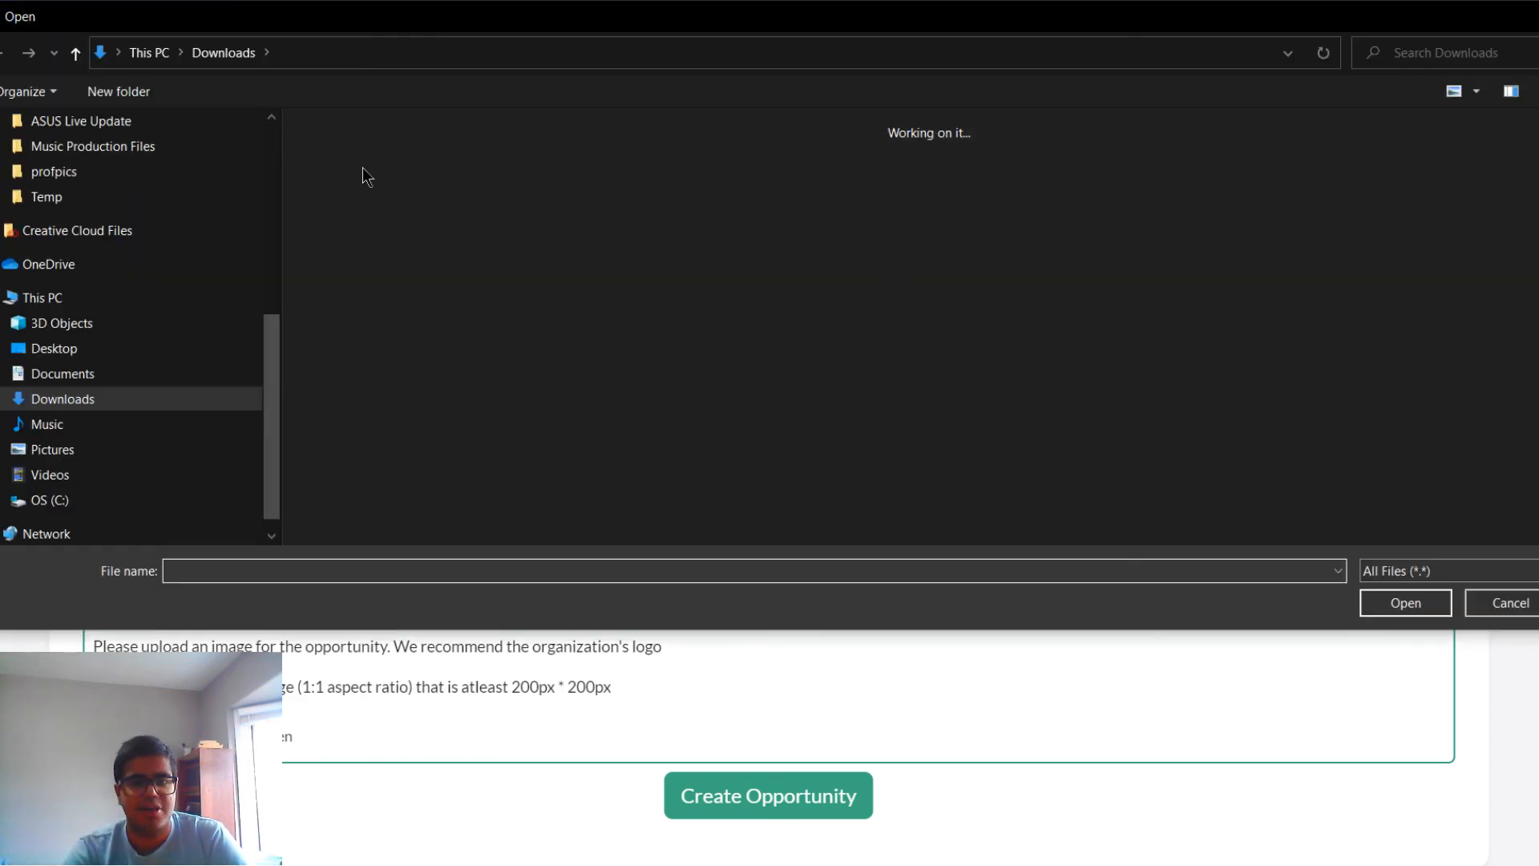
pyautogui.click(364, 192)
pyautogui.click(364, 199)
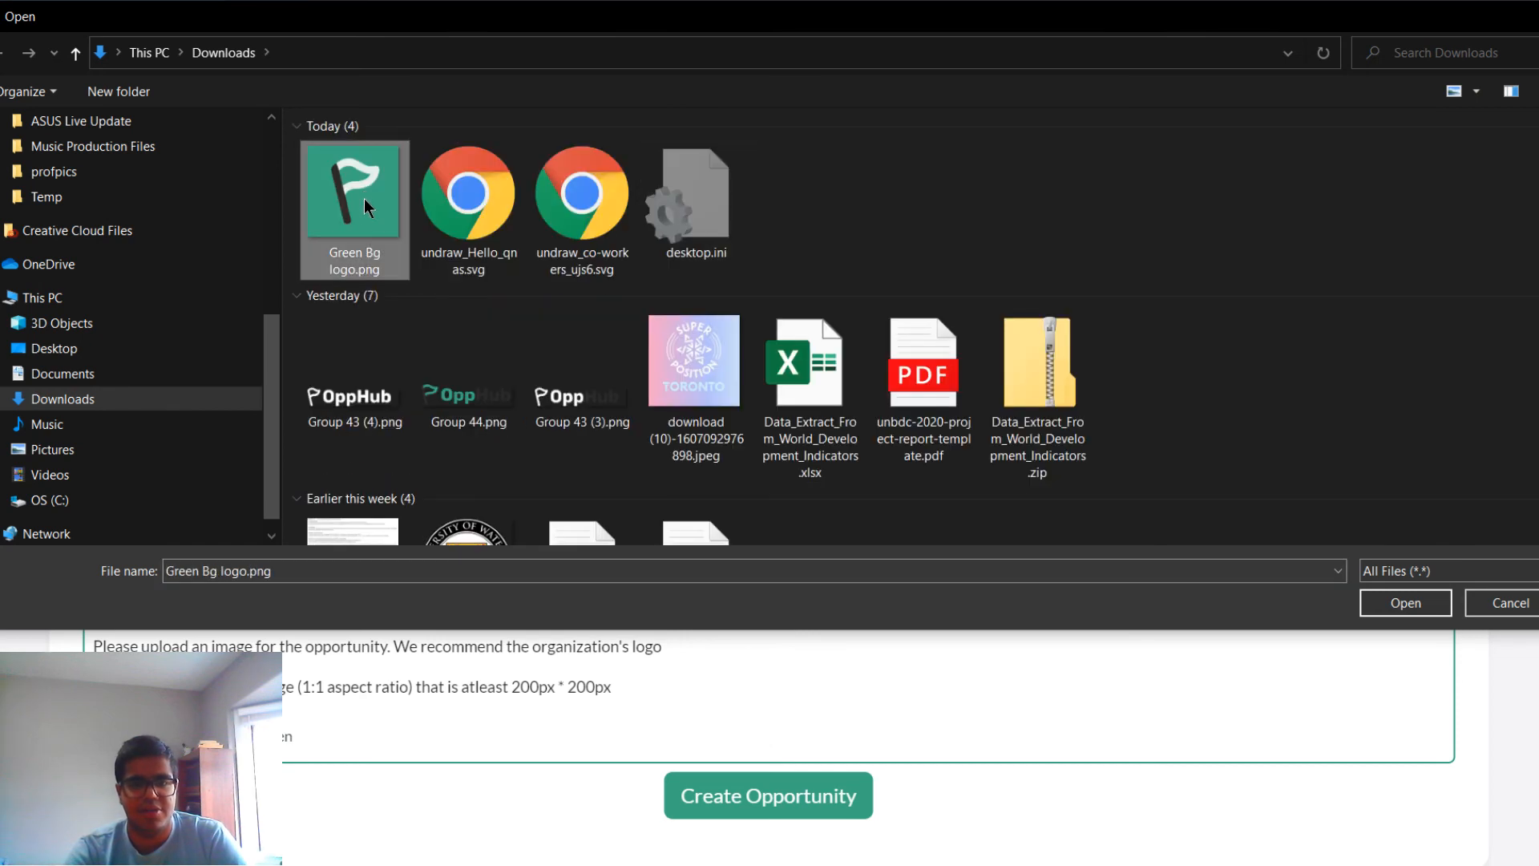
pyautogui.doubleClick(366, 221)
# Look over the completed form and submit it to create the opportunity.
pyautogui.scroll(10, 449, 661)
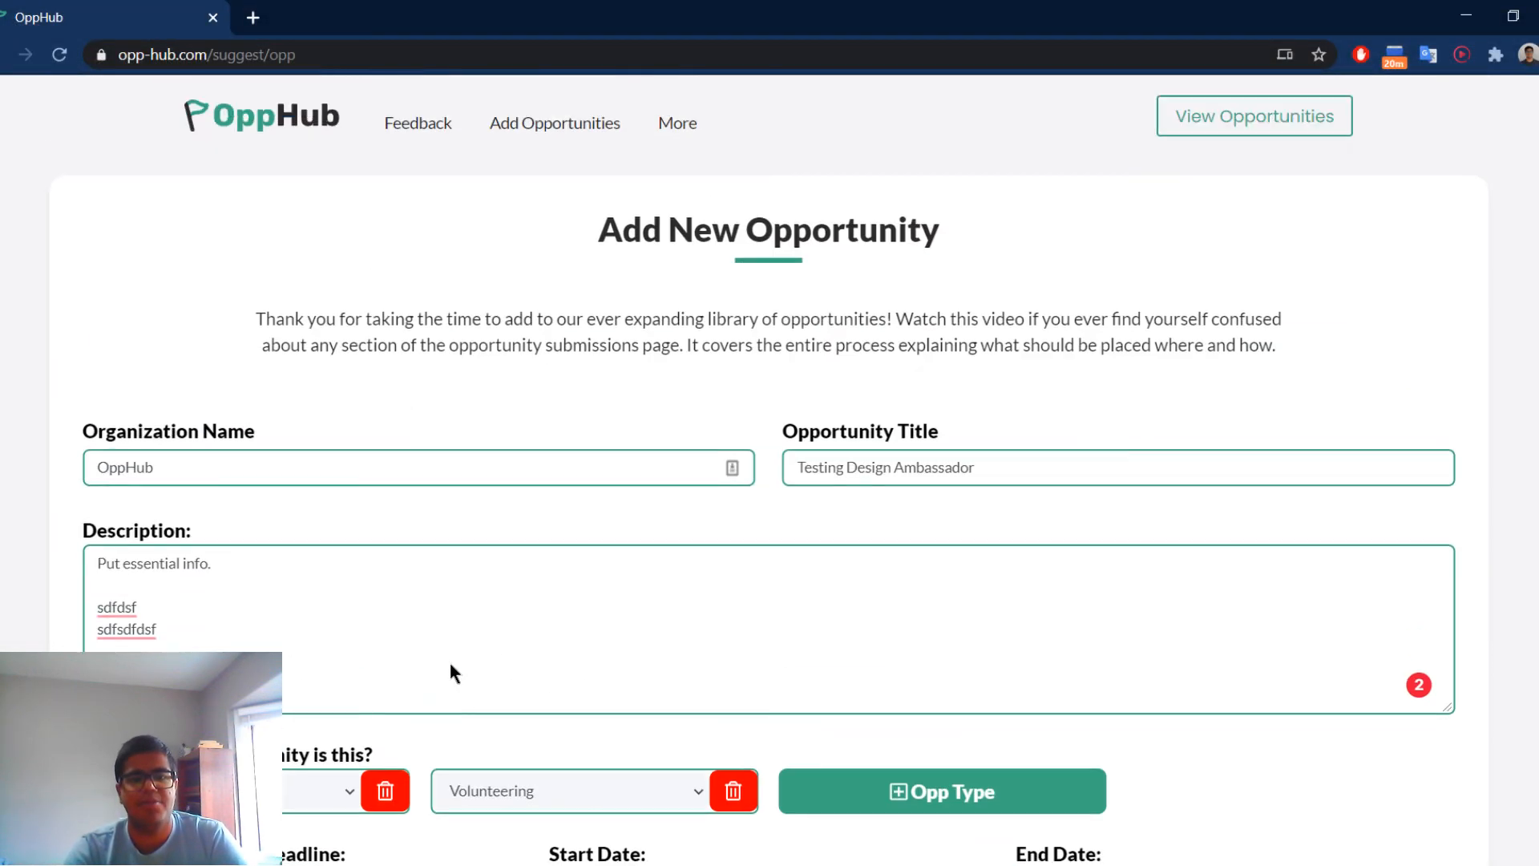
pyautogui.scroll(-10, 449, 664)
pyautogui.click(803, 803)
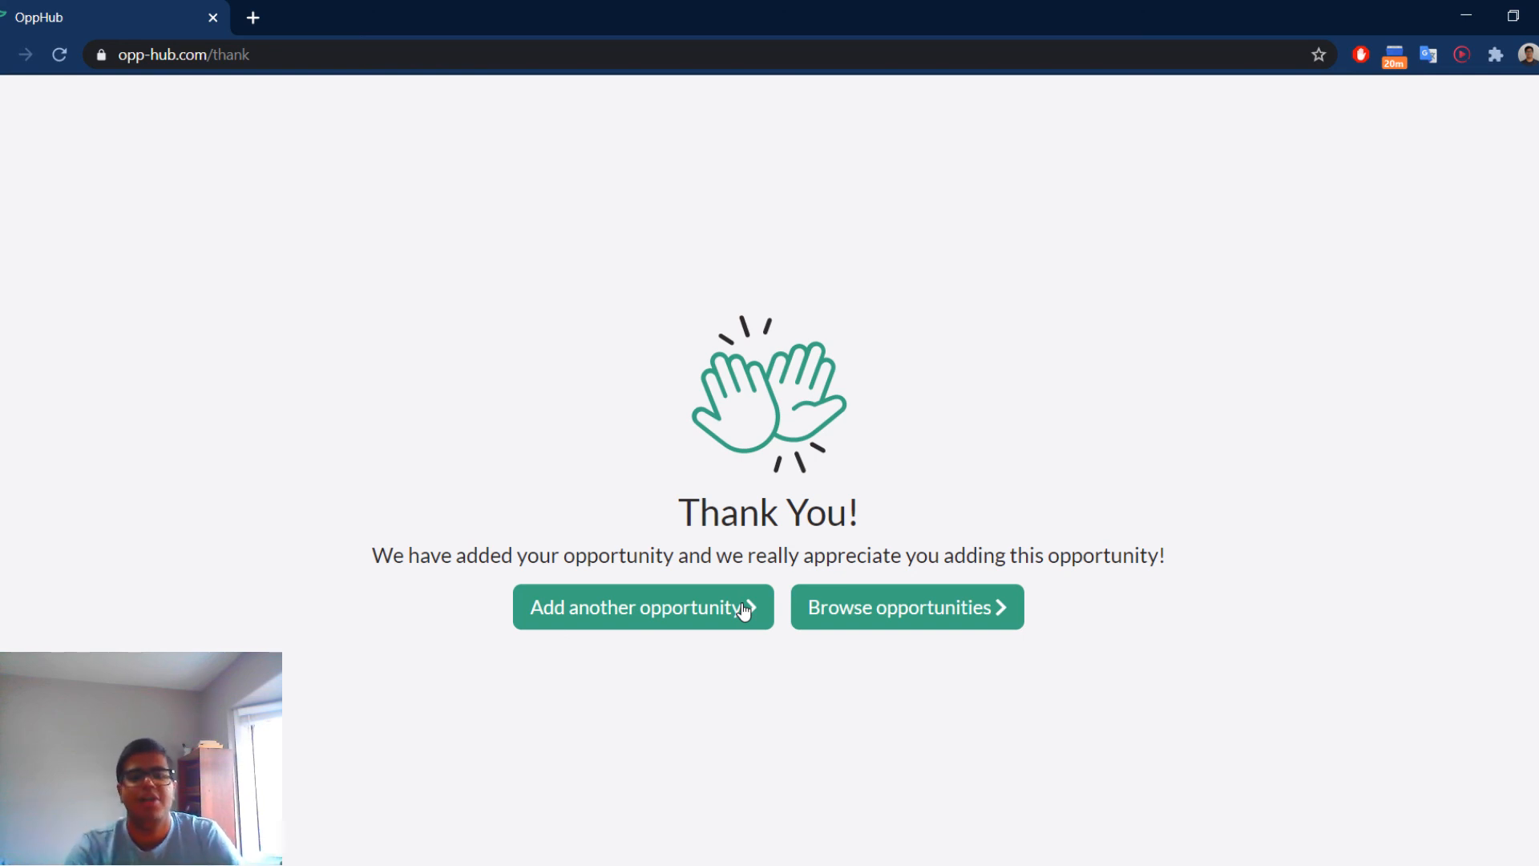
# Open the blank form for adding another opportunity and return to the thank-you page.
pyautogui.click(669, 606)
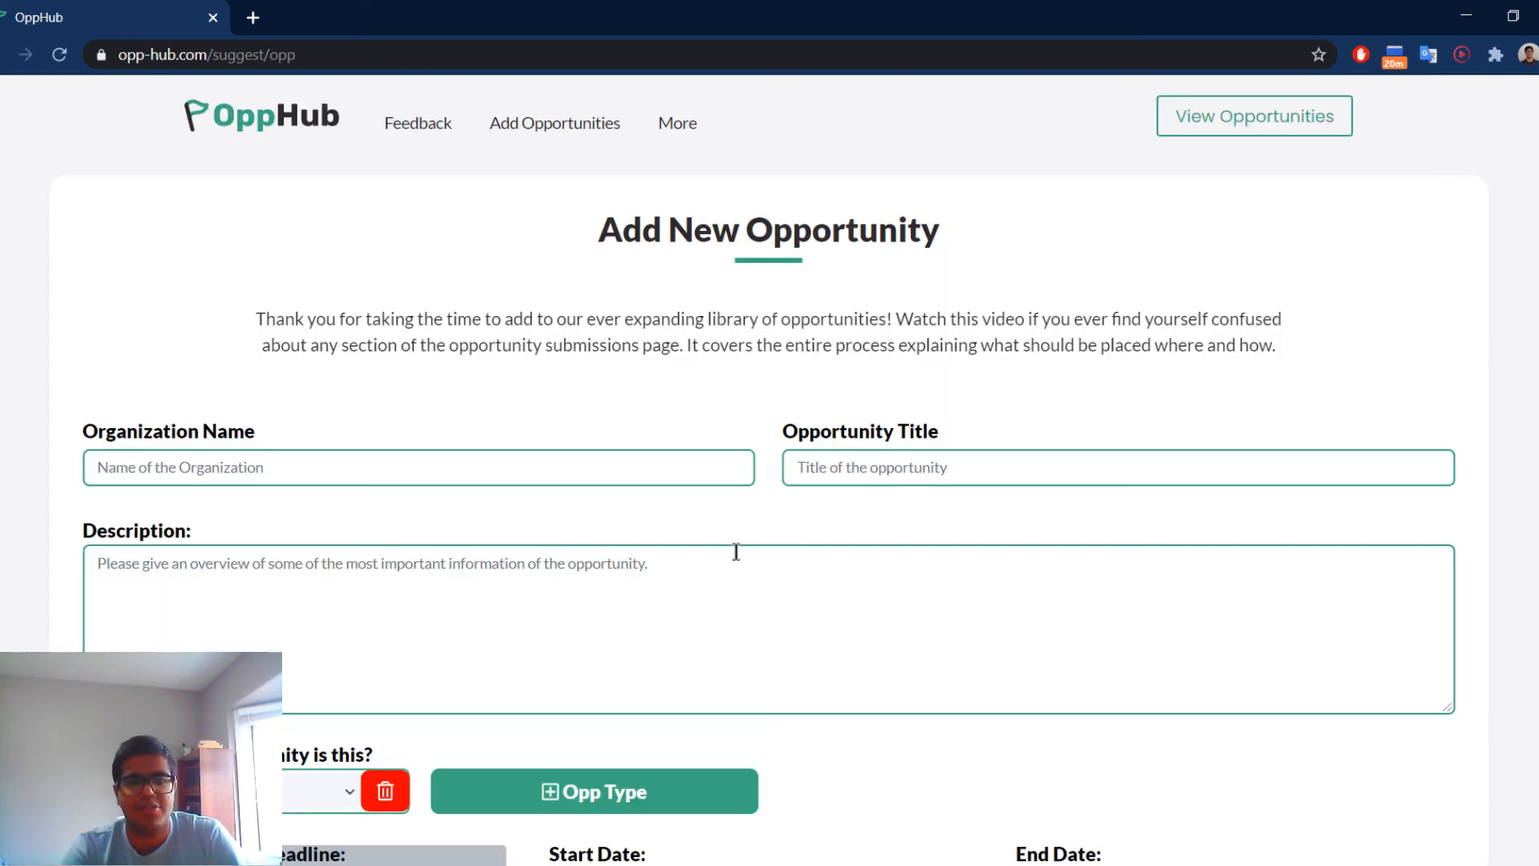
pyautogui.hotkey('alt', 'Left')
# Browse the posted opportunities and show the latest ones.
pyautogui.click(898, 604)
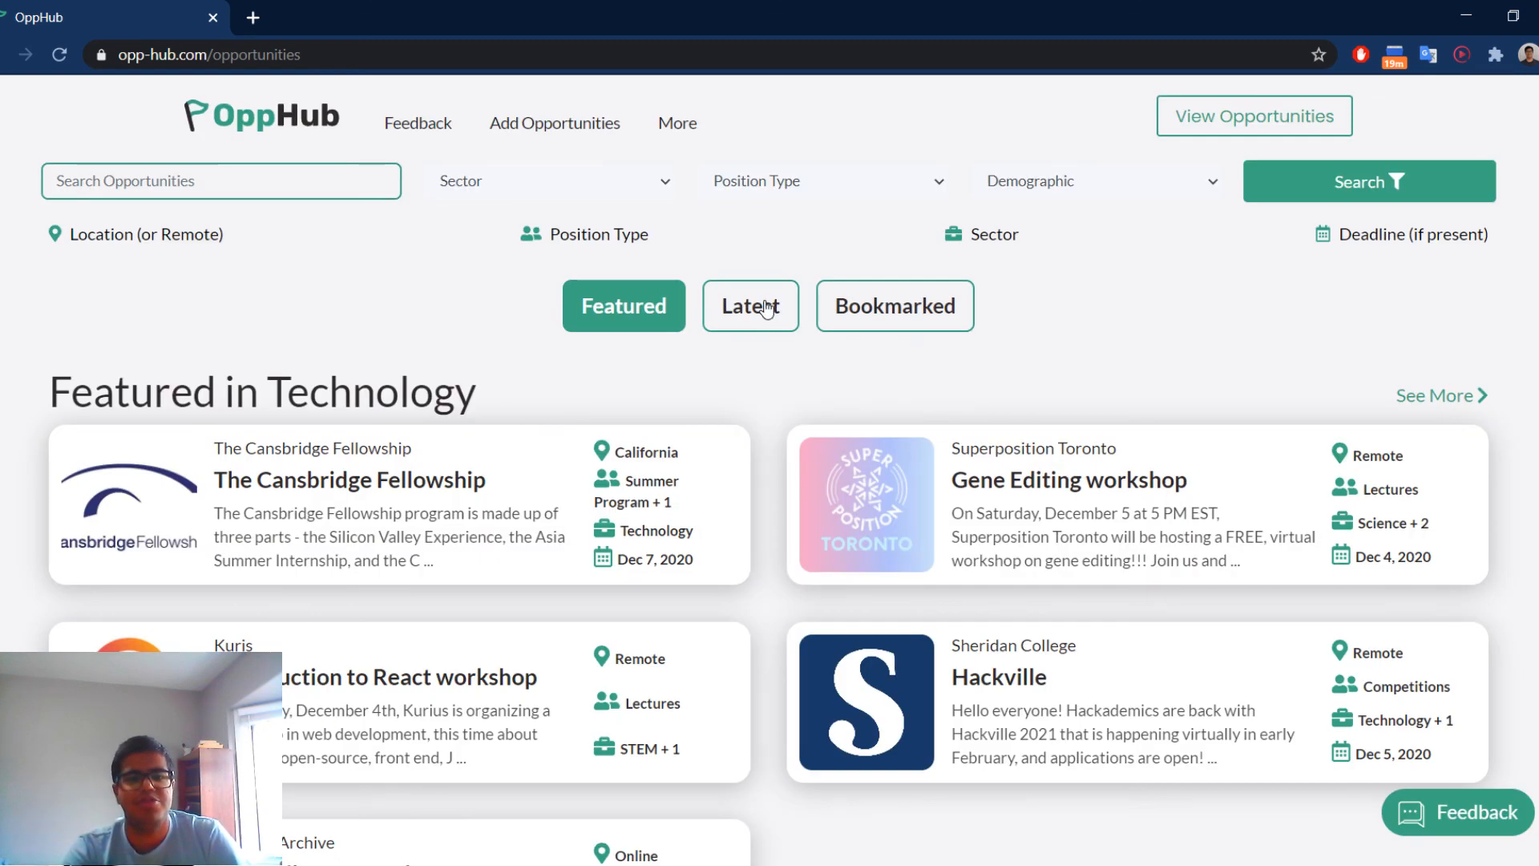
pyautogui.click(732, 324)
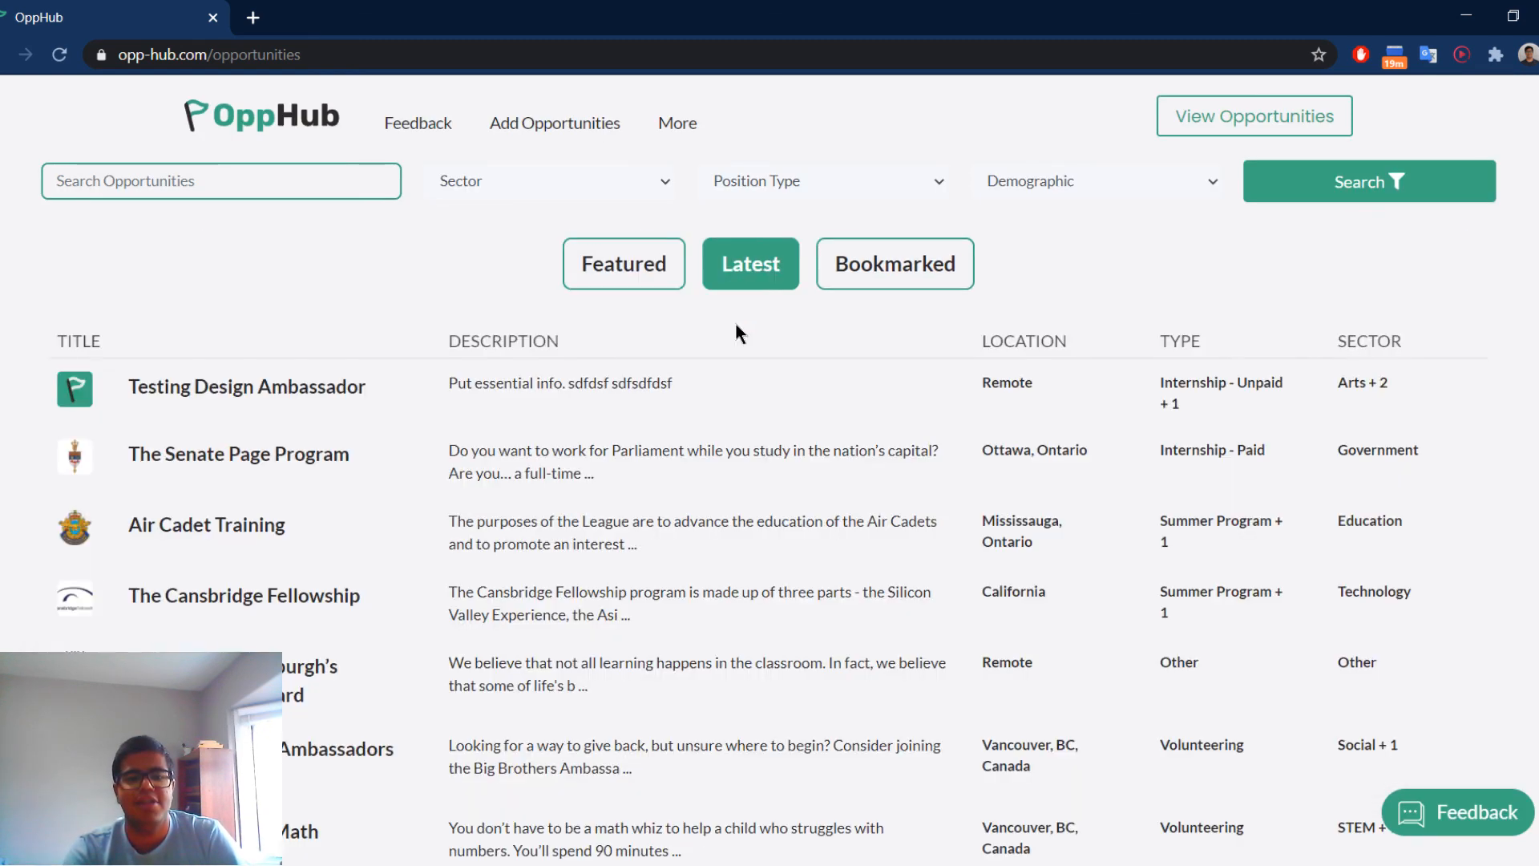
# Open the Testing Design Ambassador listing, examine its details page from start to end, and close that page.
pyautogui.click(121, 391)
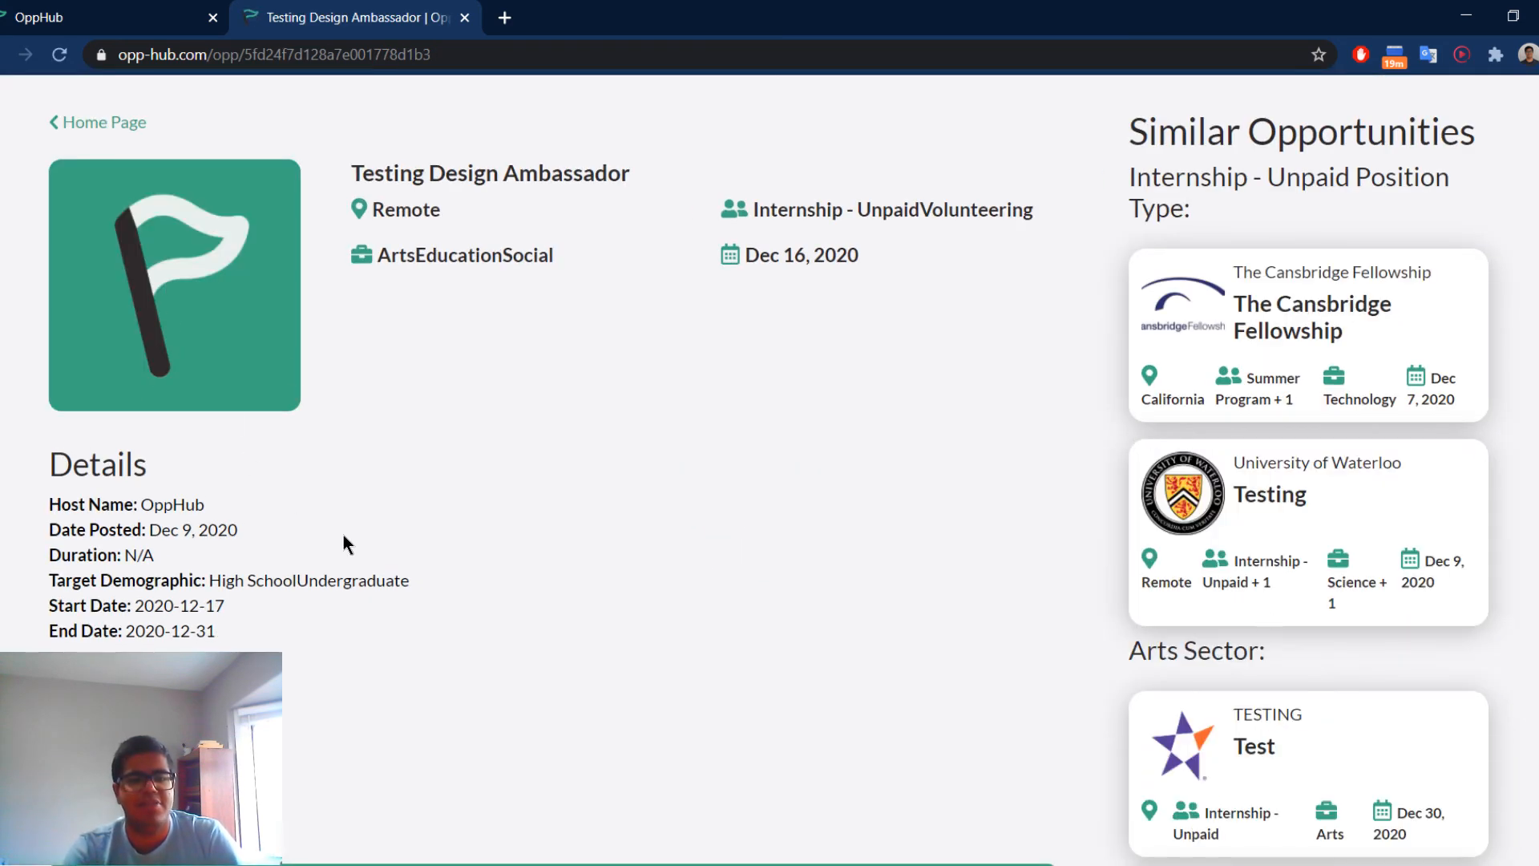
pyautogui.scroll(-3, 343, 535)
pyautogui.scroll(3, 343, 534)
pyautogui.scroll(-3, 342, 534)
pyautogui.scroll(3, 727, 272)
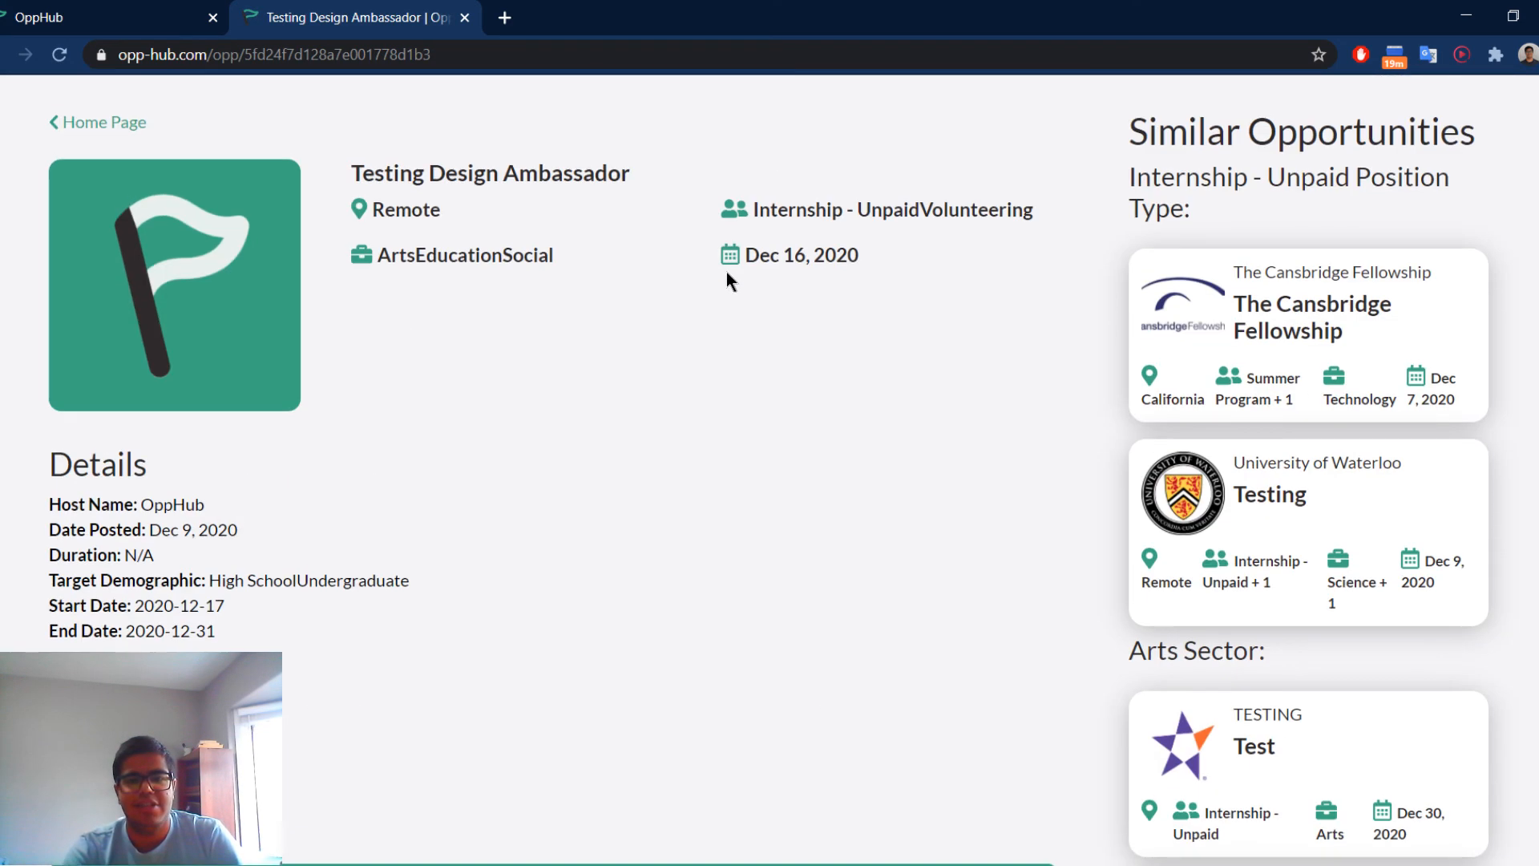
pyautogui.click(466, 18)
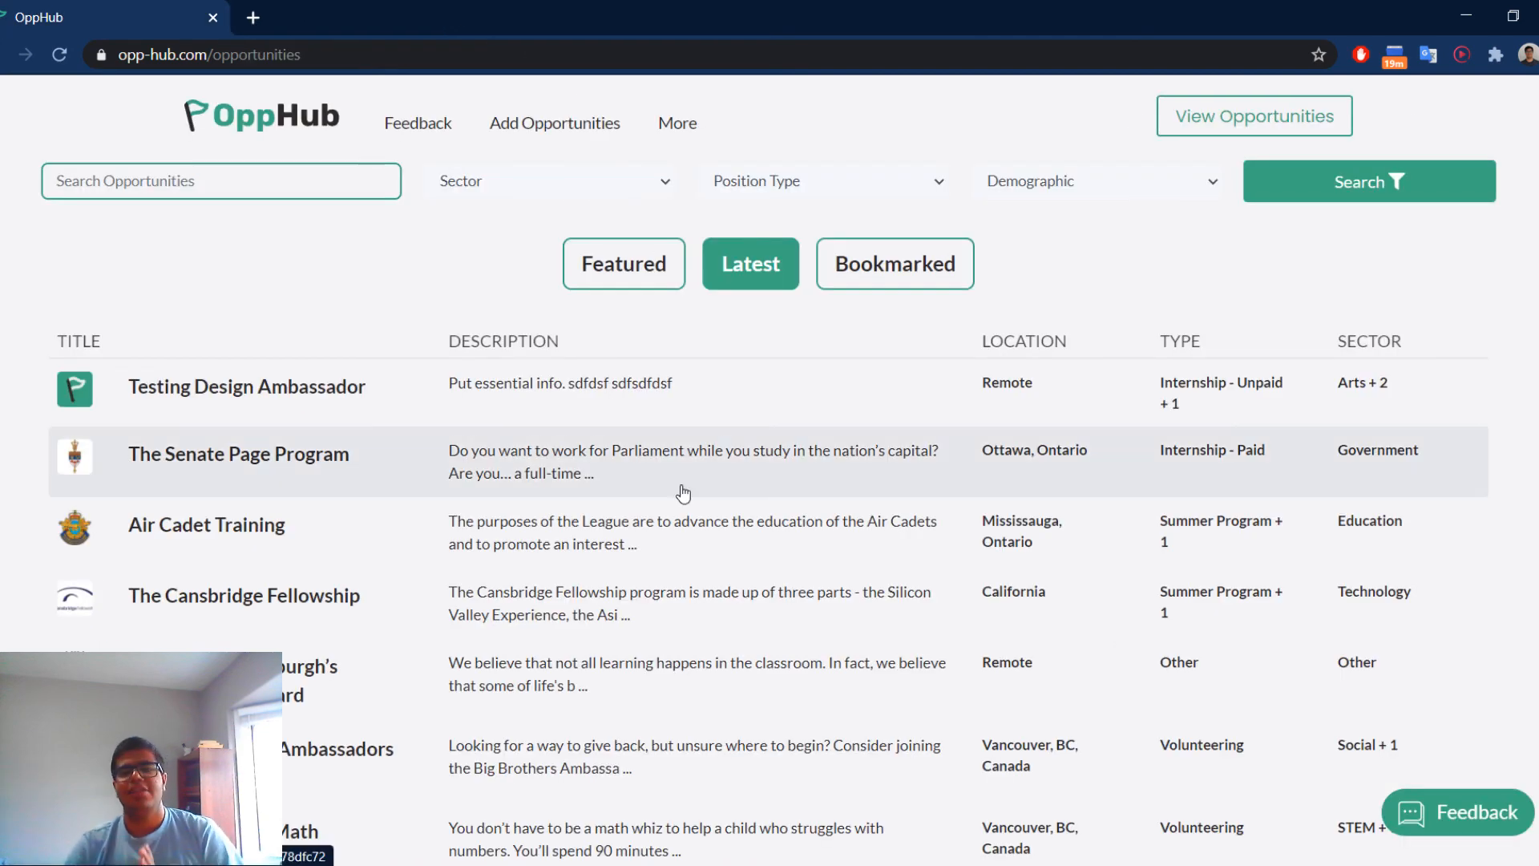